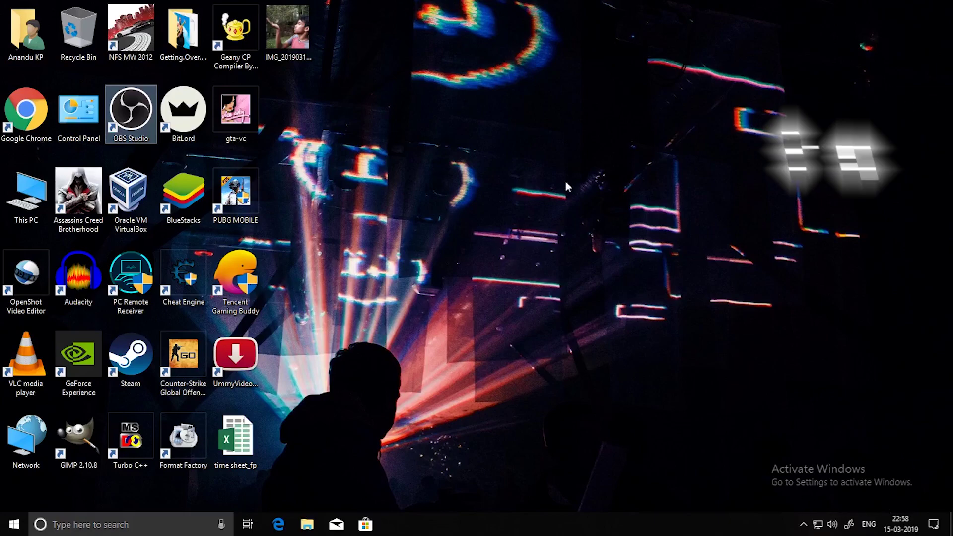
Disable the Ethernet adapter through Network & Internet adapter options, then close Settings.
{"action": "right_click", "coordinate": [613, 145]}
{"action": "left_click", "coordinate": [644, 180]}
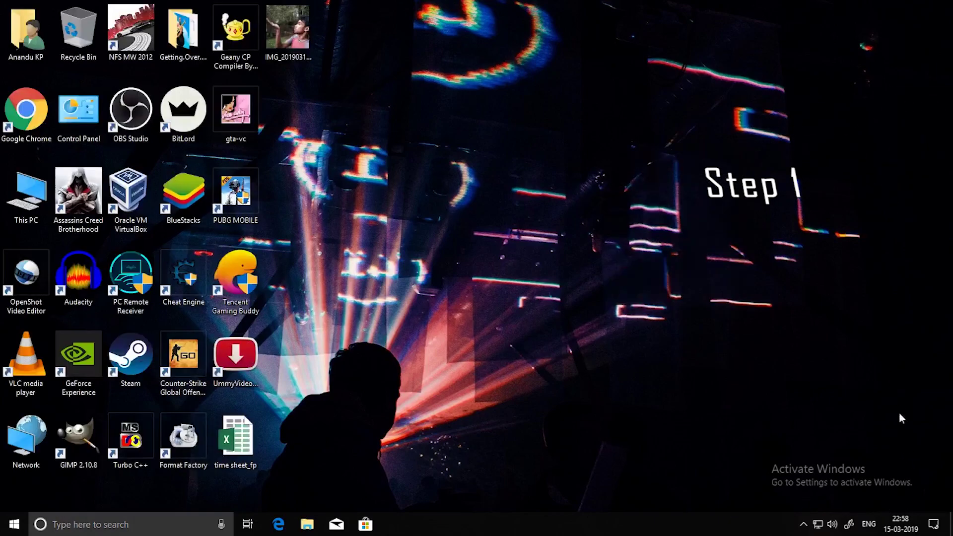
{"action": "right_click", "coordinate": [818, 527]}
{"action": "left_click", "coordinate": [830, 509]}
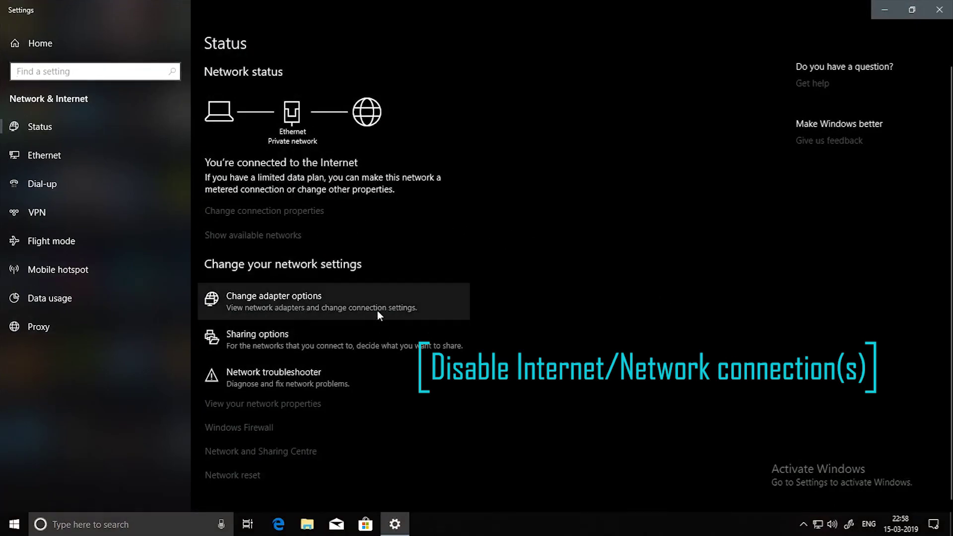
{"action": "left_click", "coordinate": [435, 318]}
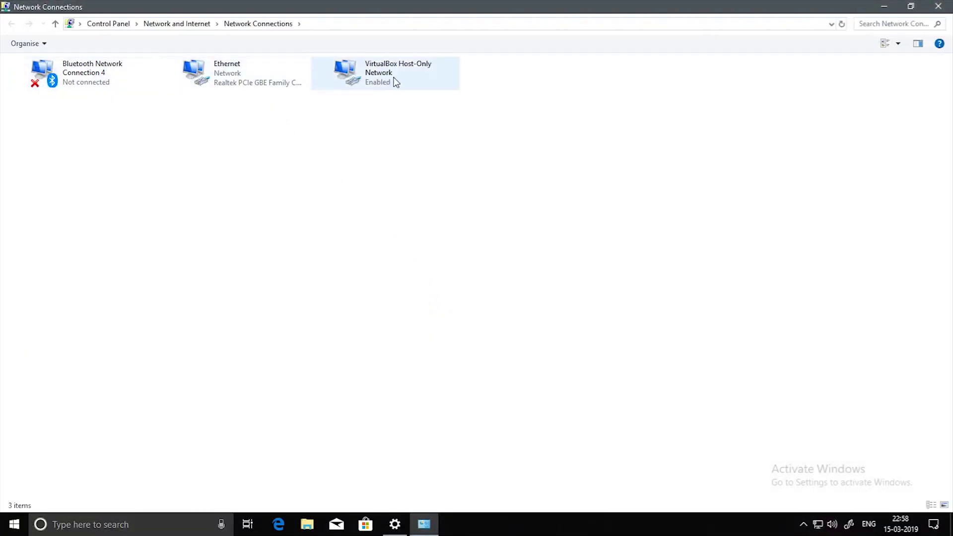
{"action": "left_click", "coordinate": [288, 81]}
{"action": "left_click", "coordinate": [116, 42]}
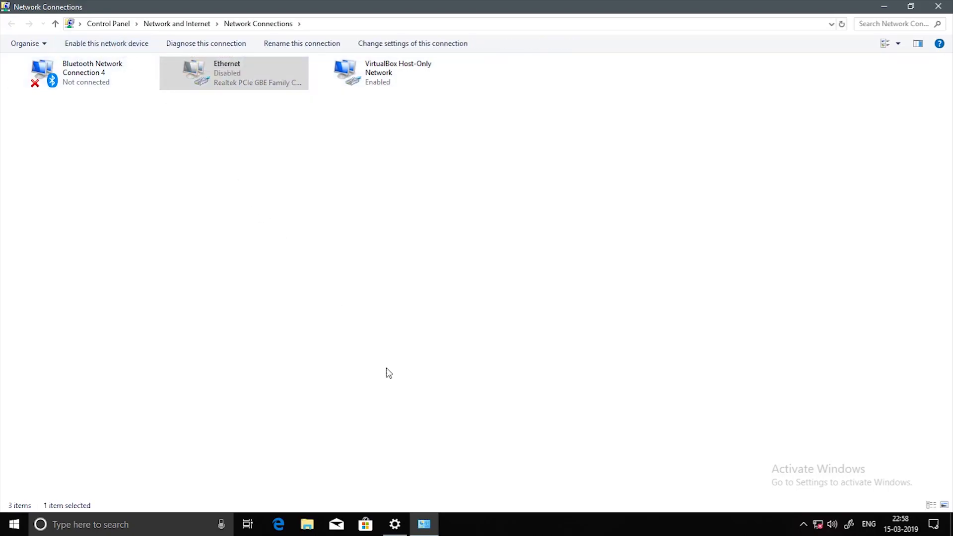
{"action": "left_click", "coordinate": [937, 10]}
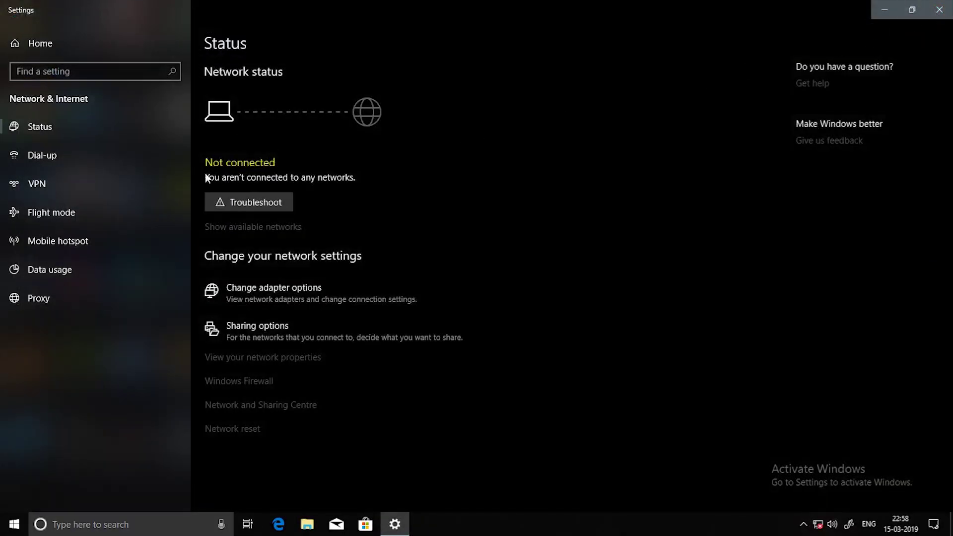
{"action": "left_click", "coordinate": [940, 11]}
Copy the KMSAuto-Net-Portable archive from Local Disk (D:)\ESD onto the desktop.
{"action": "right_click", "coordinate": [411, 195]}
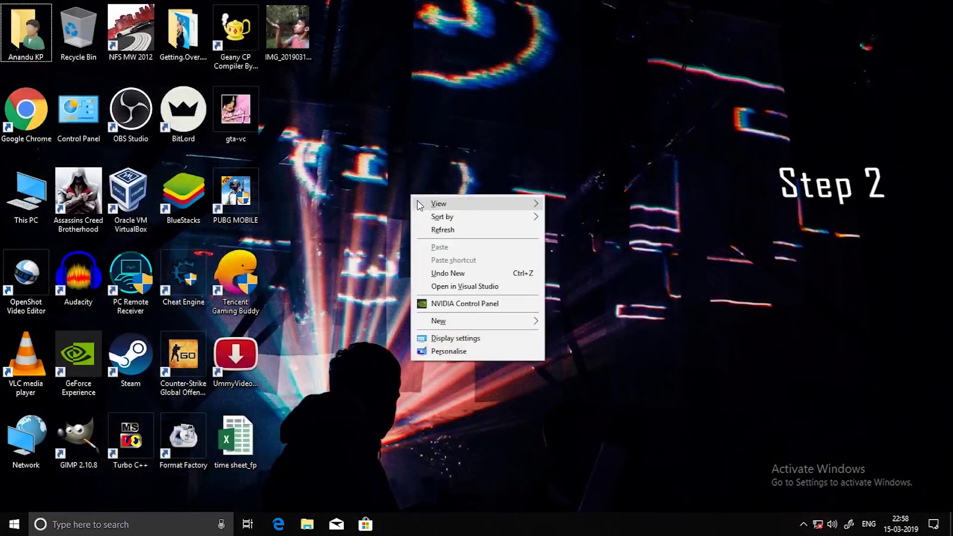
{"action": "left_click", "coordinate": [439, 233]}
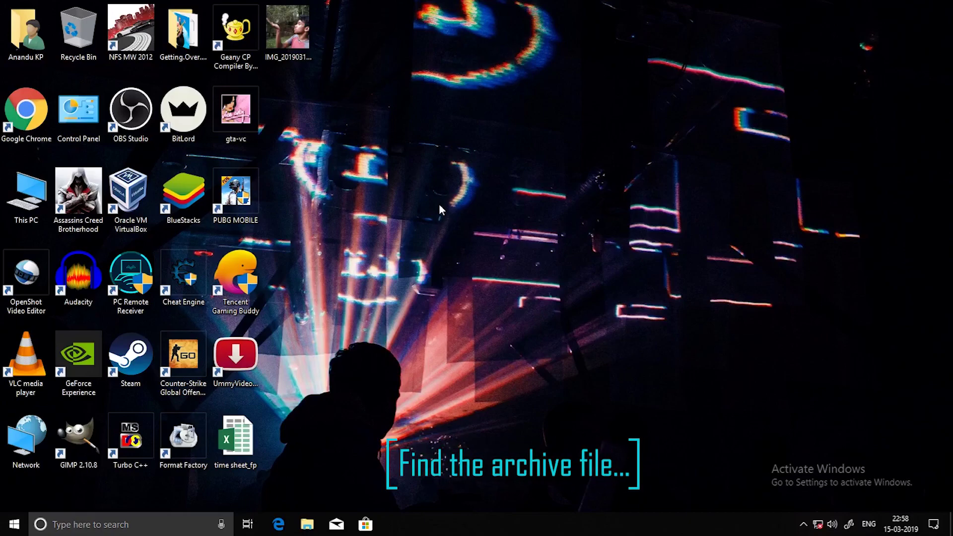
{"action": "key", "text": "super+e"}
{"action": "left_click", "coordinate": [394, 281]}
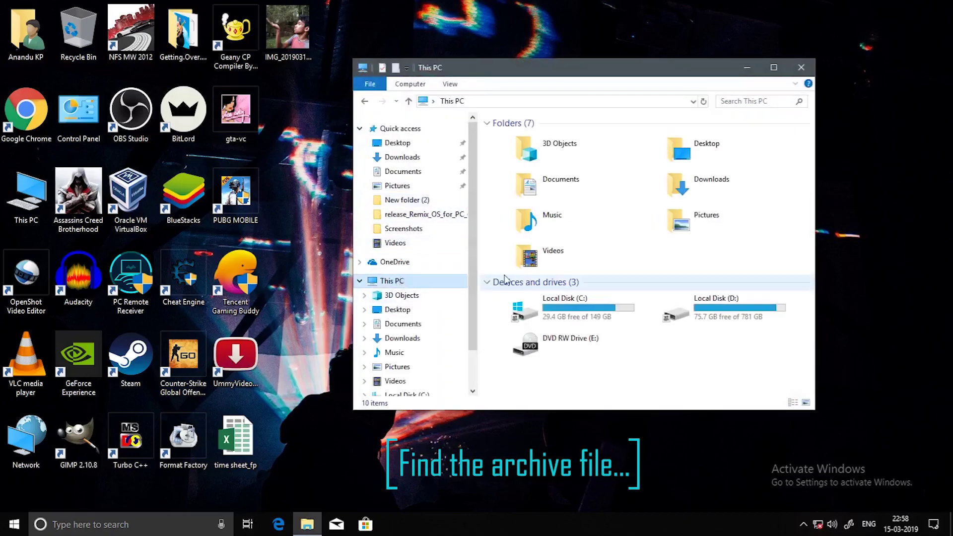
{"action": "double_click", "coordinate": [758, 316]}
{"action": "double_click", "coordinate": [623, 236]}
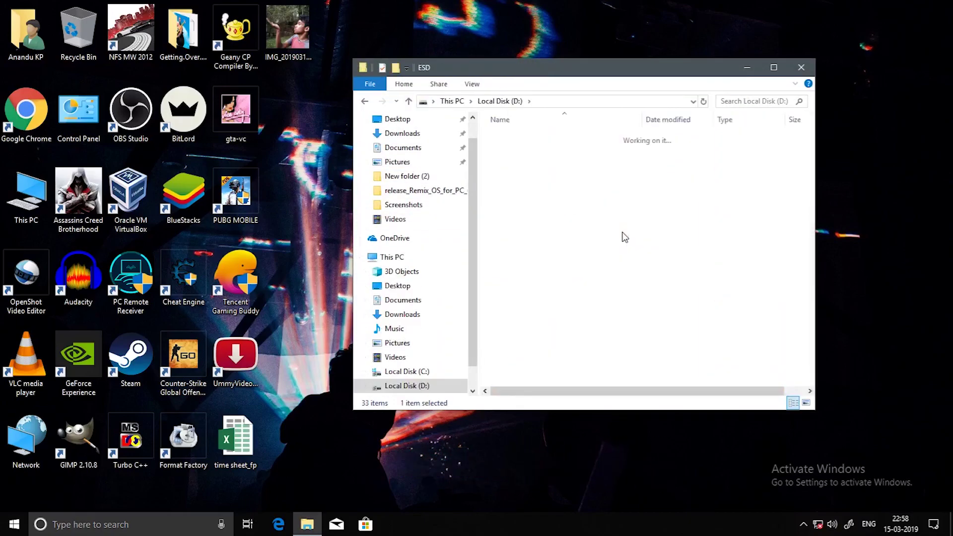
{"action": "type", "text": "km"}
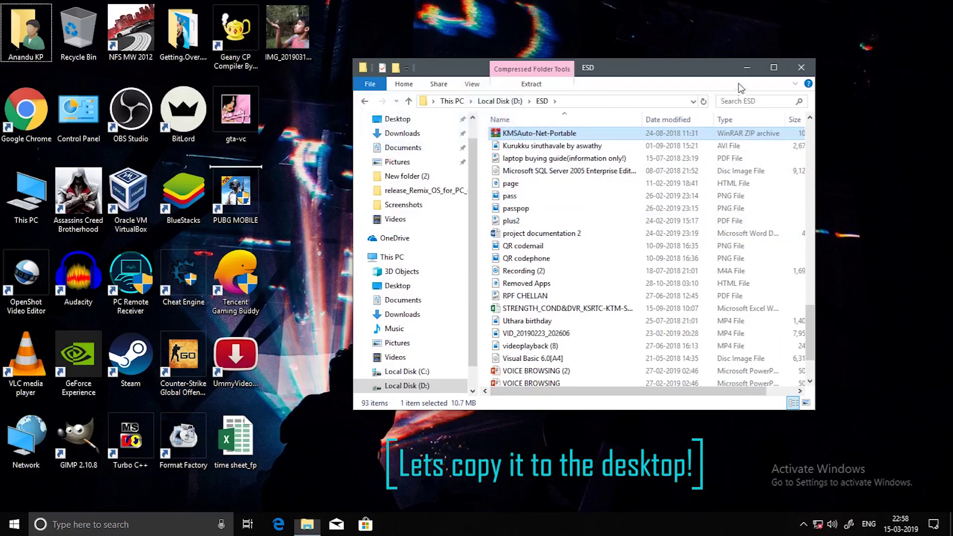
{"action": "left_click", "coordinate": [802, 67]}
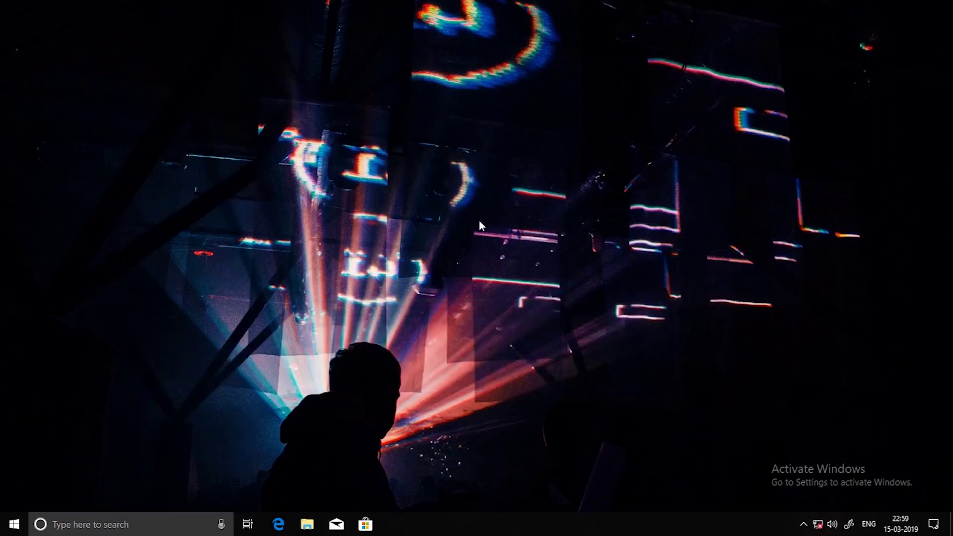
{"action": "left_click", "coordinate": [311, 113]}
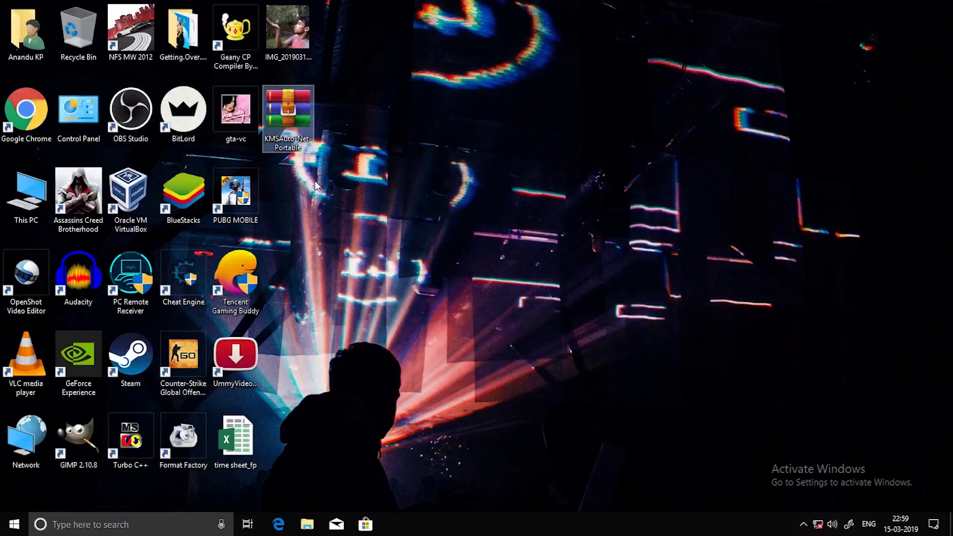
{"action": "left_click", "coordinate": [498, 225]}
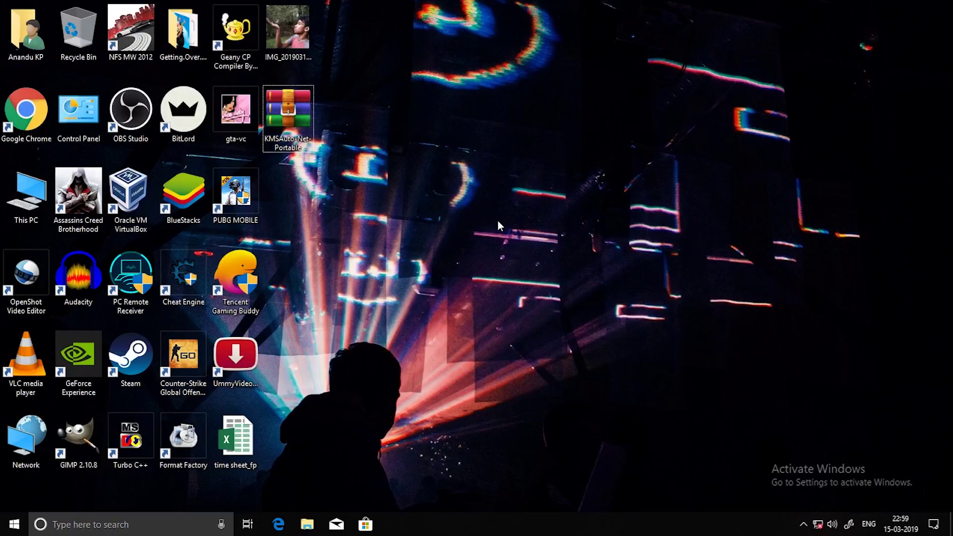
Launch Virus & threat protection from Settings' Update & Security > Windows Security page.
{"action": "left_click", "coordinate": [14, 525]}
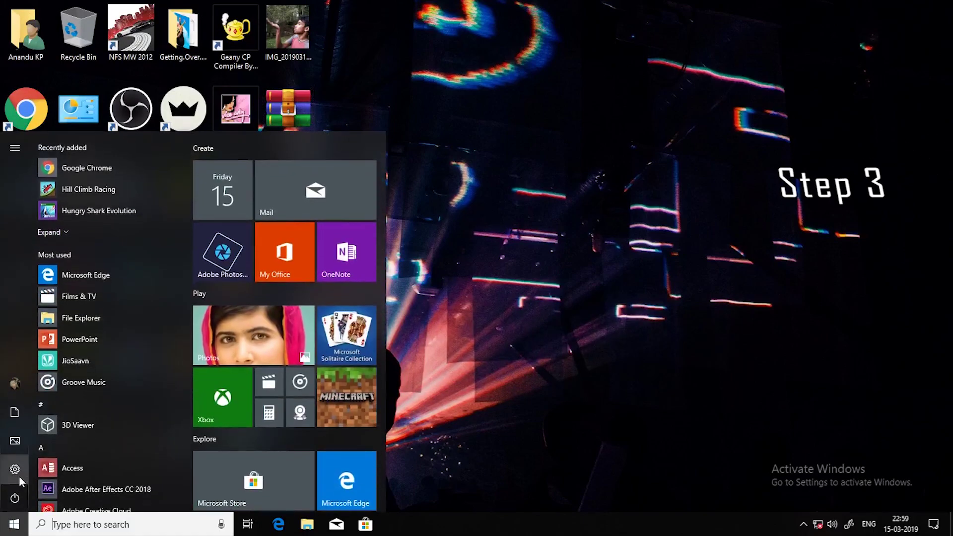
{"action": "left_click", "coordinate": [15, 470]}
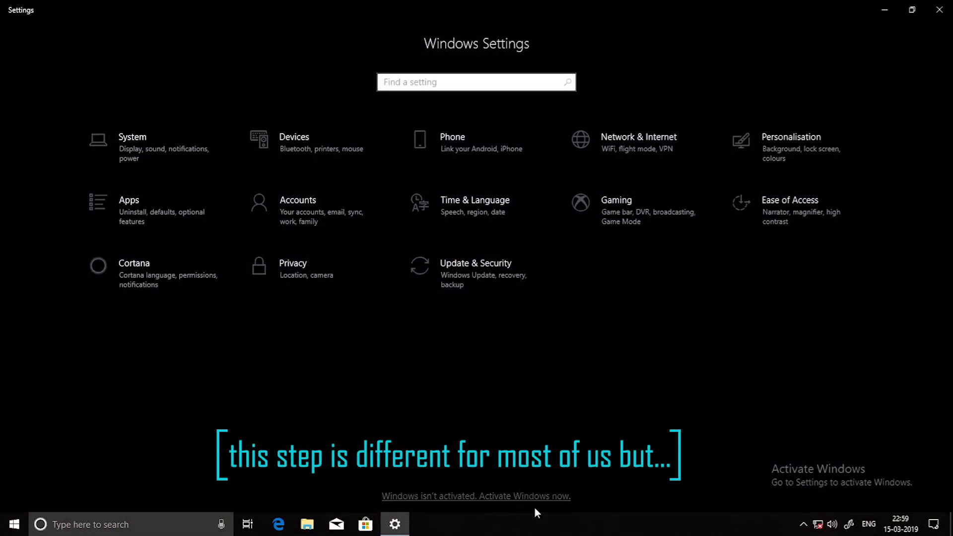
{"action": "left_click", "coordinate": [770, 148]}
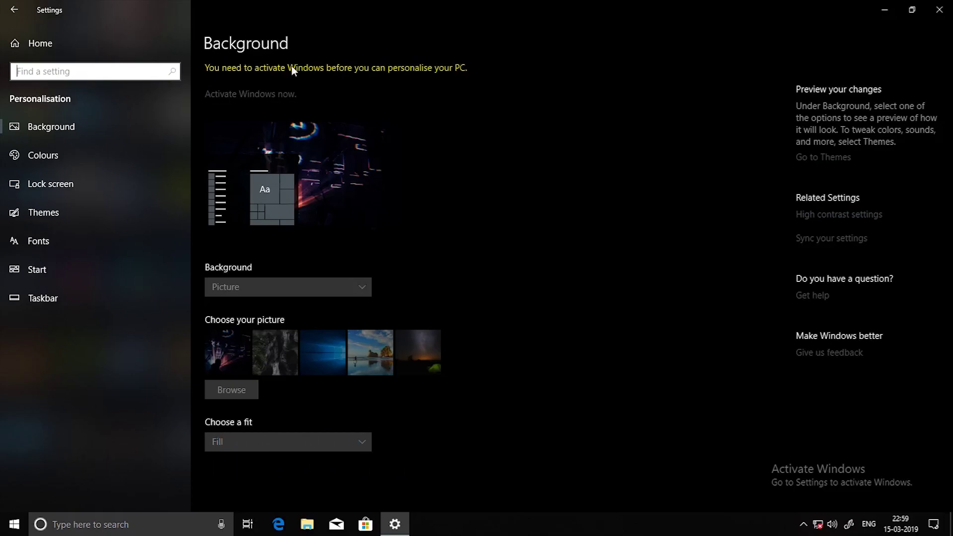
{"action": "left_click", "coordinate": [15, 10]}
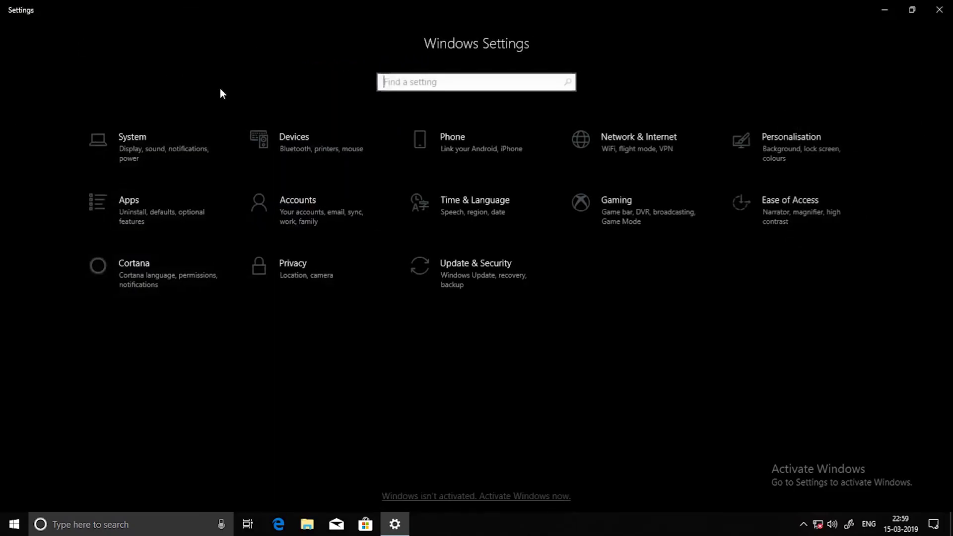
{"action": "left_click", "coordinate": [492, 275]}
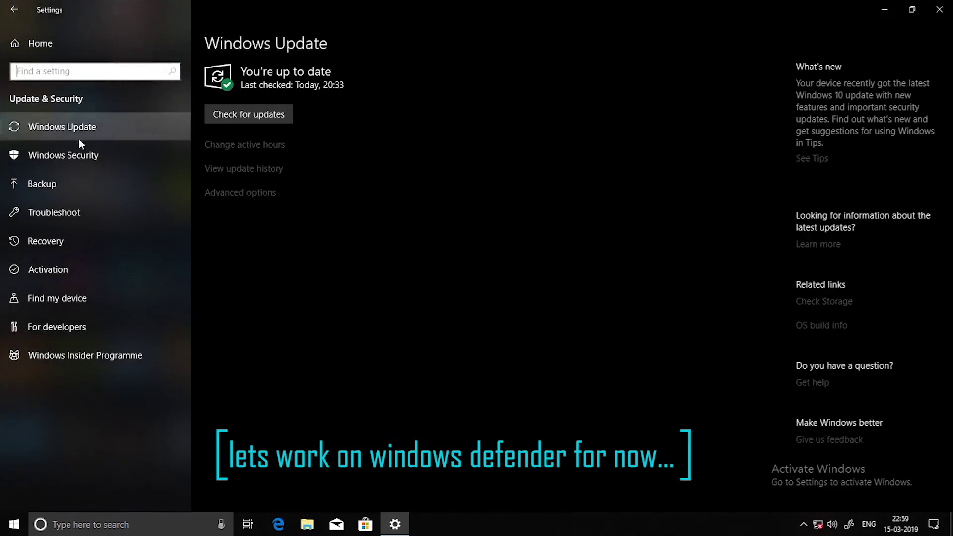
{"action": "left_click", "coordinate": [55, 155]}
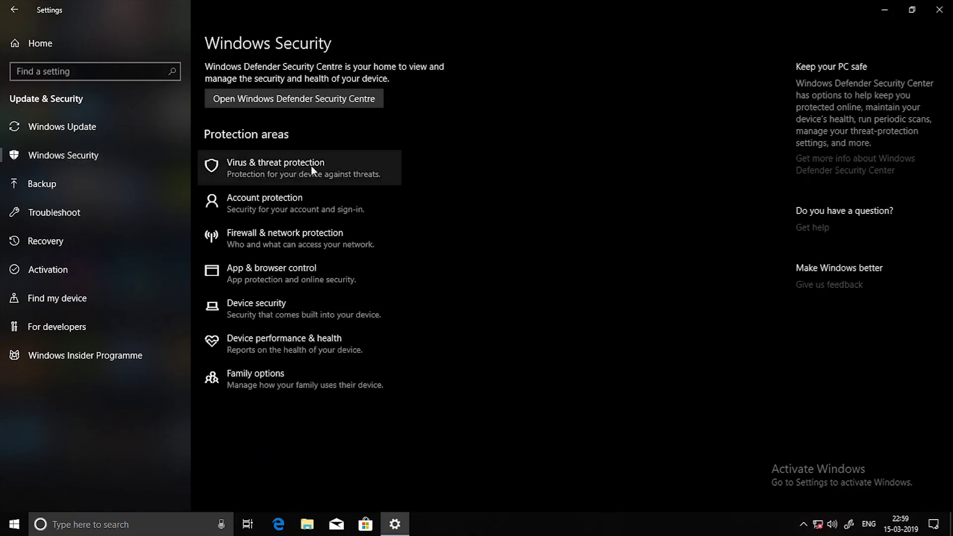
{"action": "left_click", "coordinate": [325, 170]}
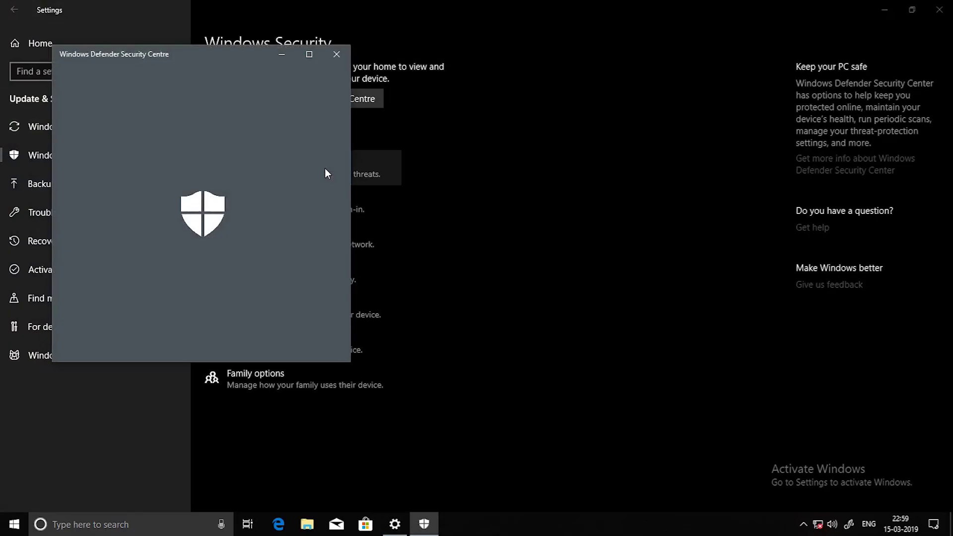
Maximize Windows Defender Security Centre and bring up the Virus & threat protection settings.
{"action": "left_click", "coordinate": [315, 54]}
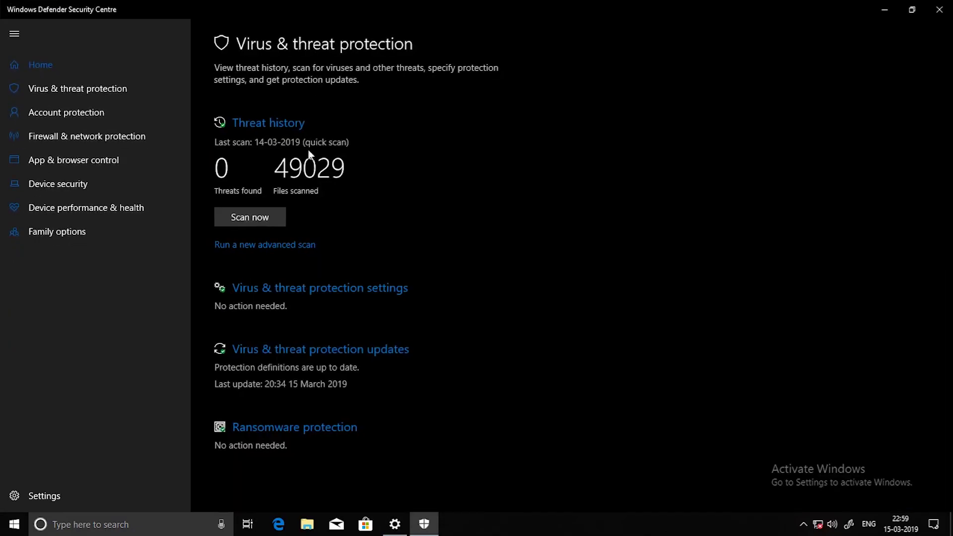
{"action": "left_click", "coordinate": [327, 293]}
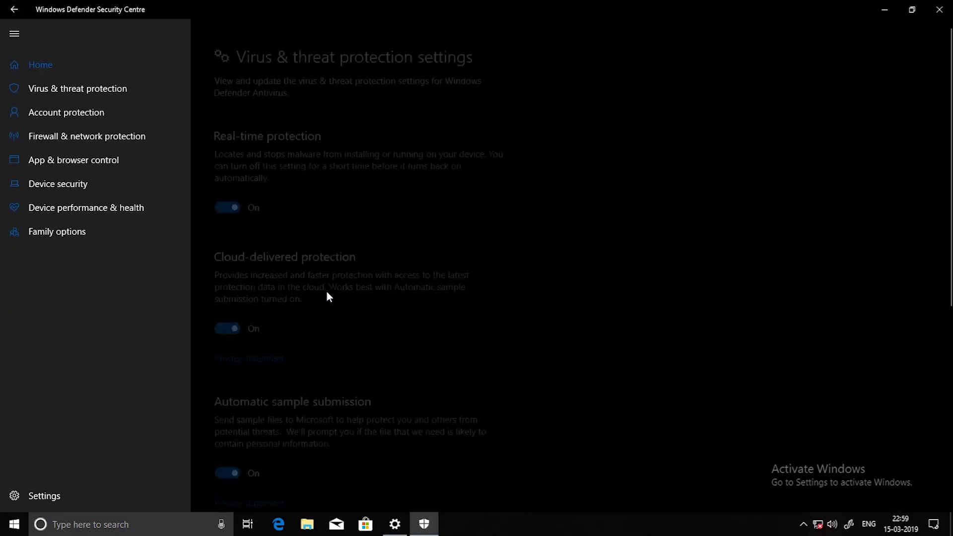
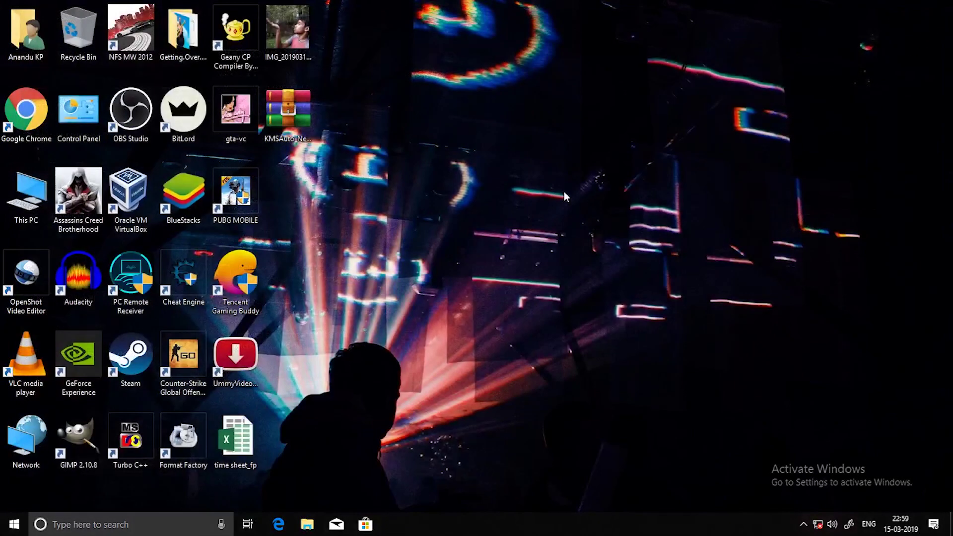
Extract the inner KMSAuto Net 2016 archive from KMSAuto-Net-Portable onto the desktop.
{"action": "double_click", "coordinate": [274, 104]}
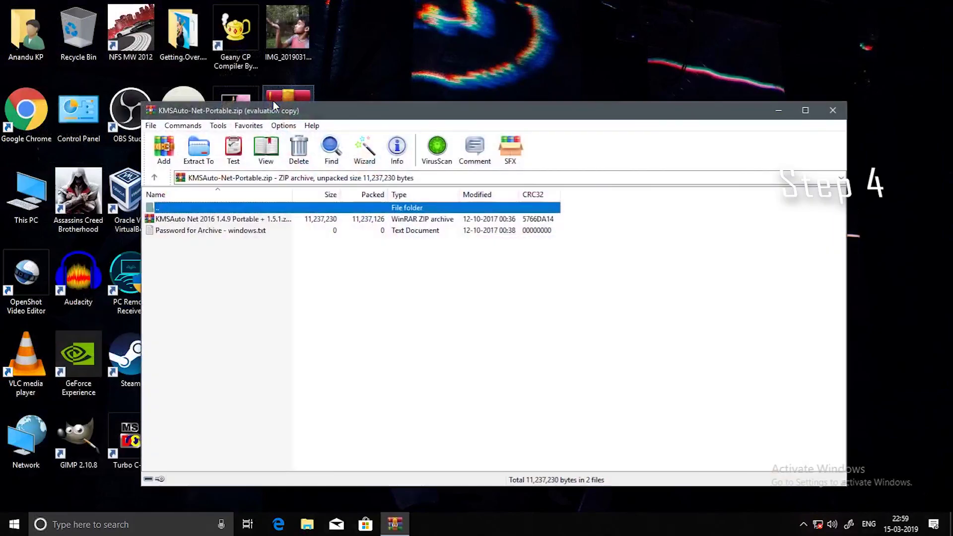
{"action": "left_click", "coordinate": [237, 223]}
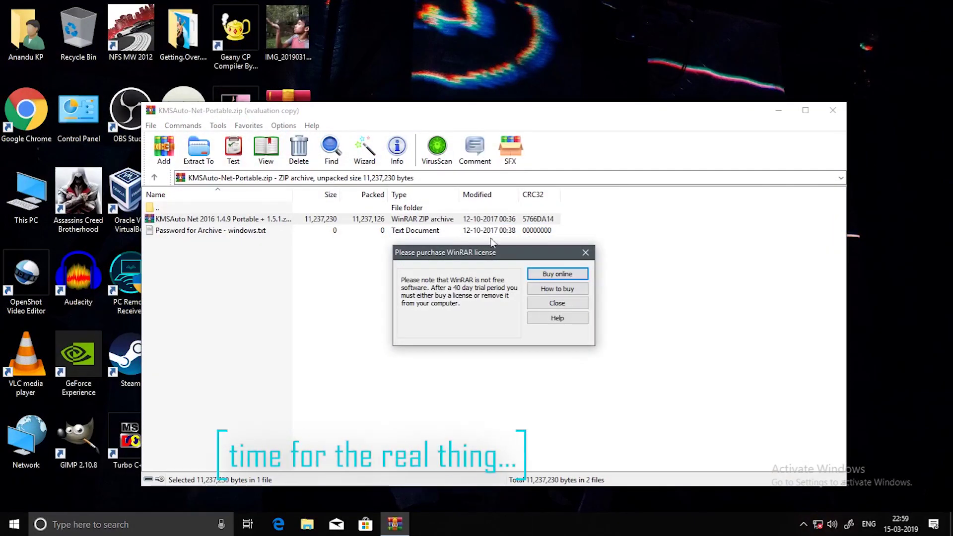
{"action": "left_click", "coordinate": [585, 253]}
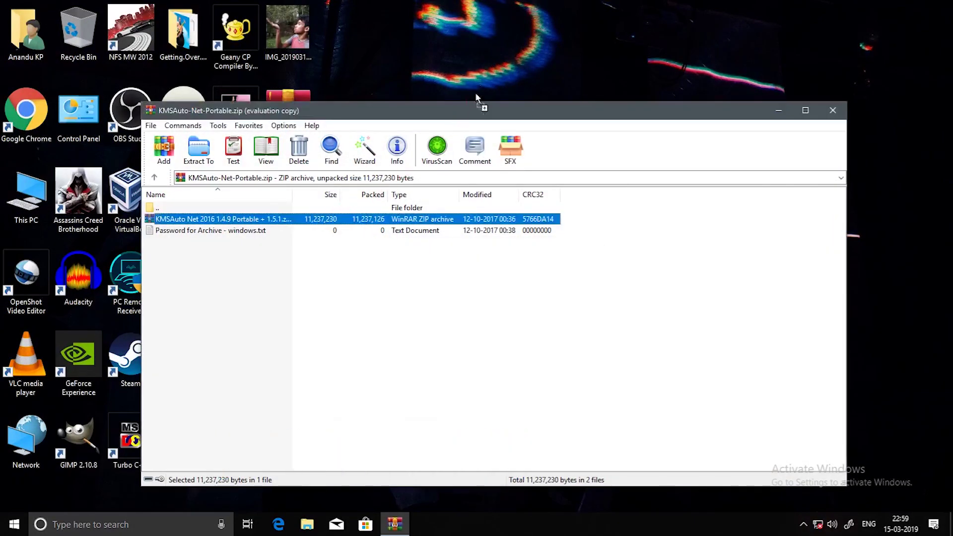
{"action": "left_click", "coordinate": [493, 35]}
{"action": "left_click", "coordinate": [845, 110]}
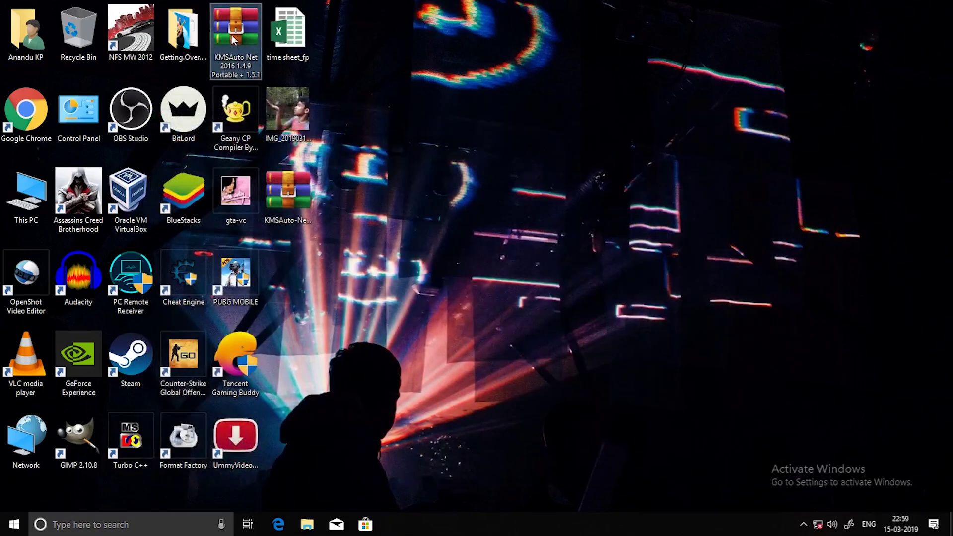
Copy KMSAuto Net and KMSAuto Net 1.5.1 from the inner archive to the clipboard.
{"action": "double_click", "coordinate": [232, 35]}
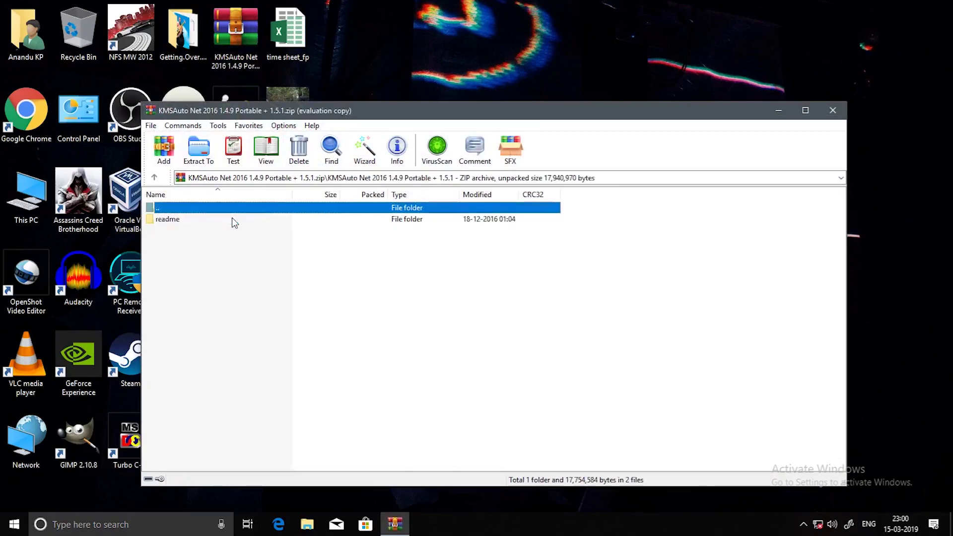
{"action": "double_click", "coordinate": [232, 218]}
{"action": "left_click", "coordinate": [586, 254]}
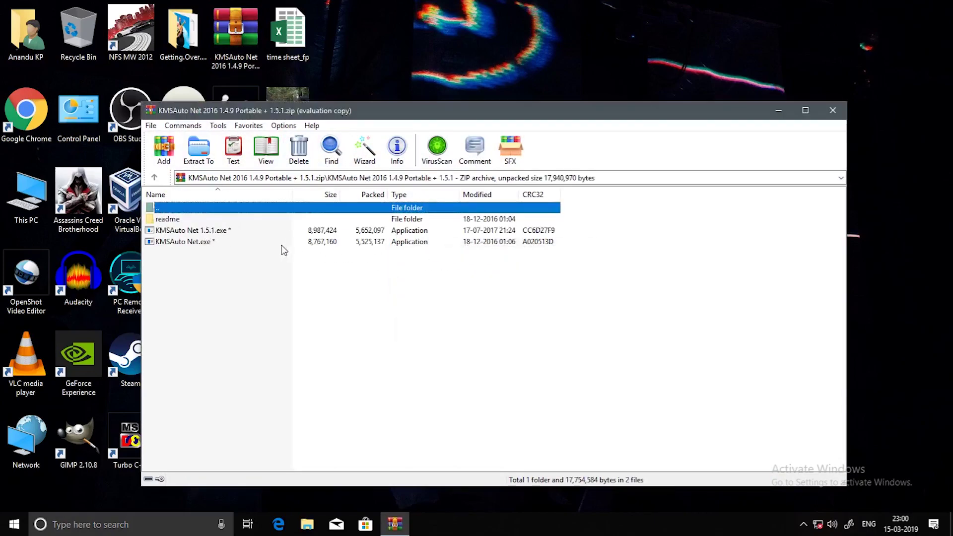
{"action": "left_click", "coordinate": [193, 243]}
{"action": "left_click", "coordinate": [195, 231], "text": "ctrl"}
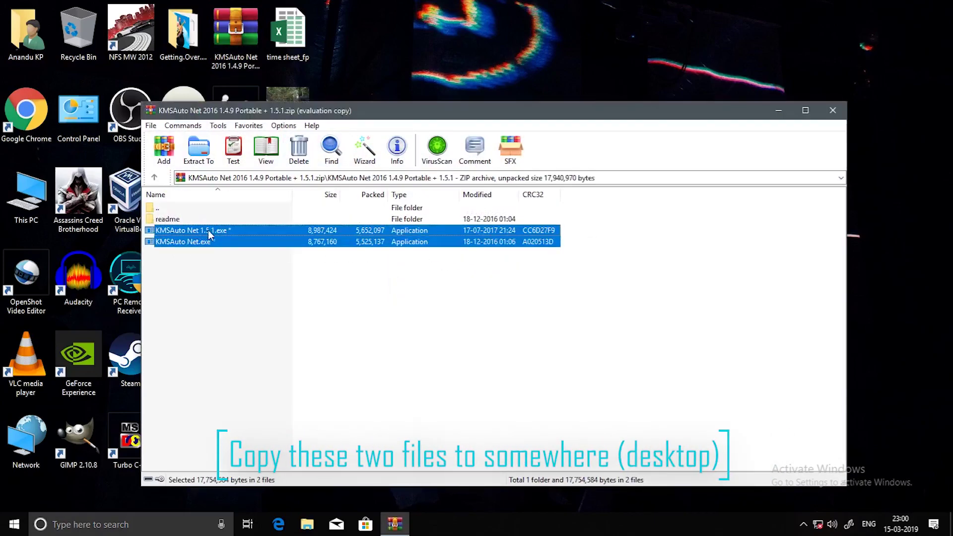
{"action": "right_click", "coordinate": [208, 231]}
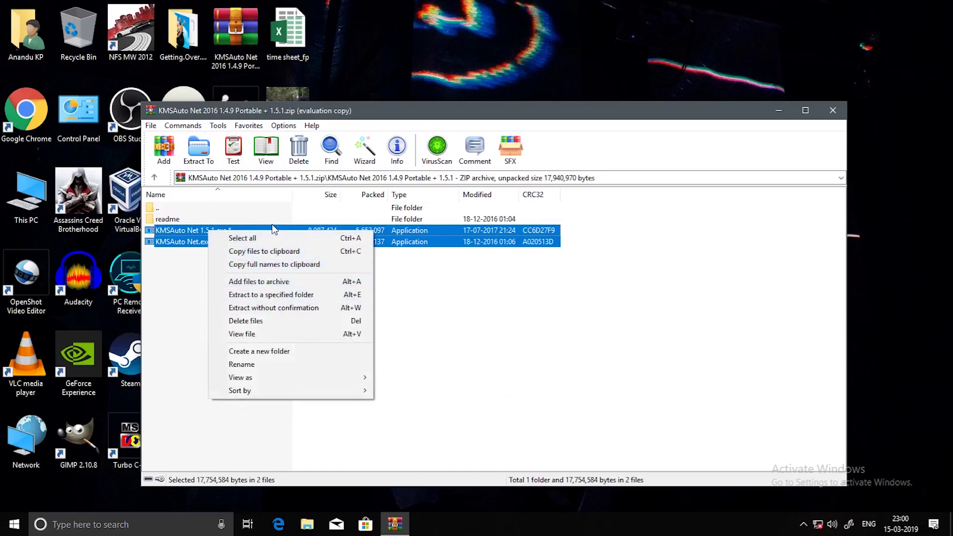
{"action": "left_click", "coordinate": [270, 252]}
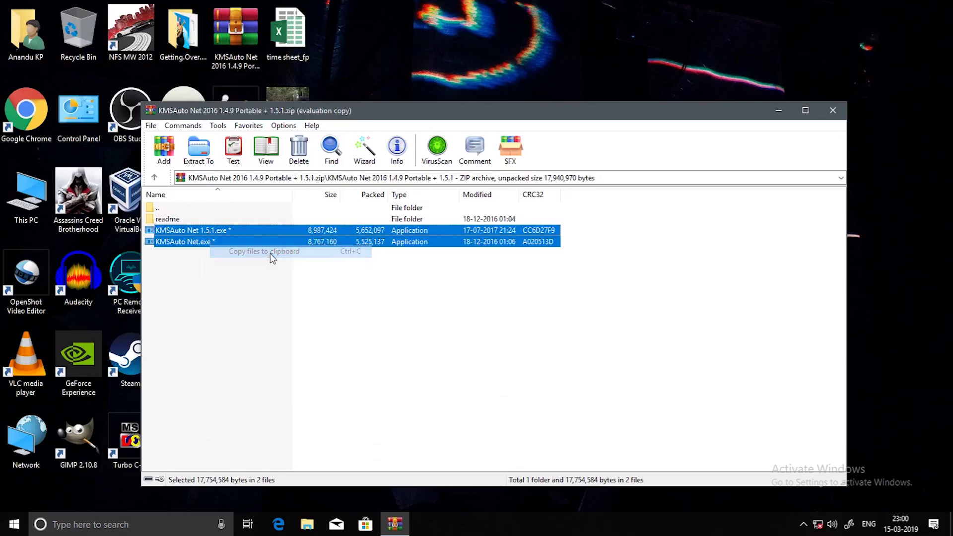
{"action": "left_click", "coordinate": [776, 111]}
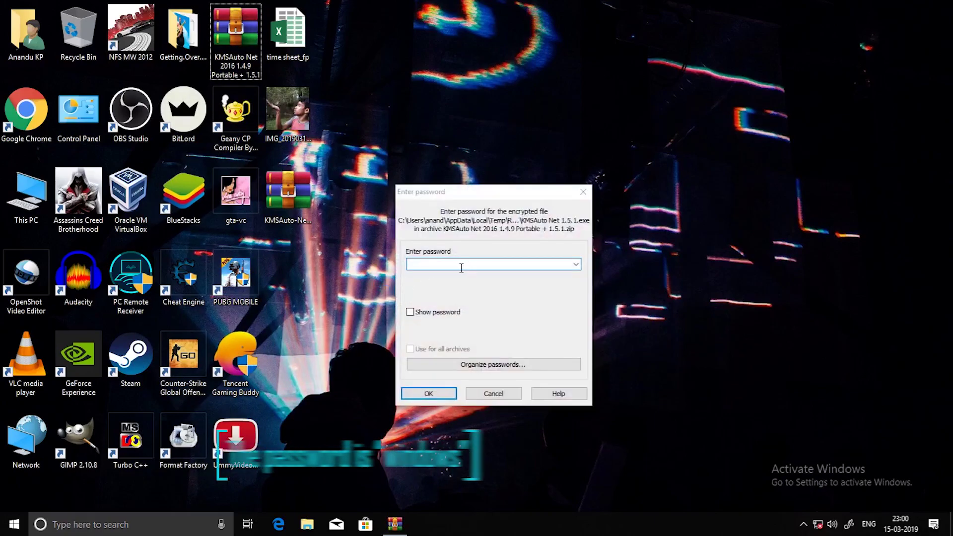
Enter and confirm the archive password for the encrypted KMSAuto Net 1.5.1.exe.
{"action": "left_click", "coordinate": [462, 268]}
{"action": "type", "text": "wi"}
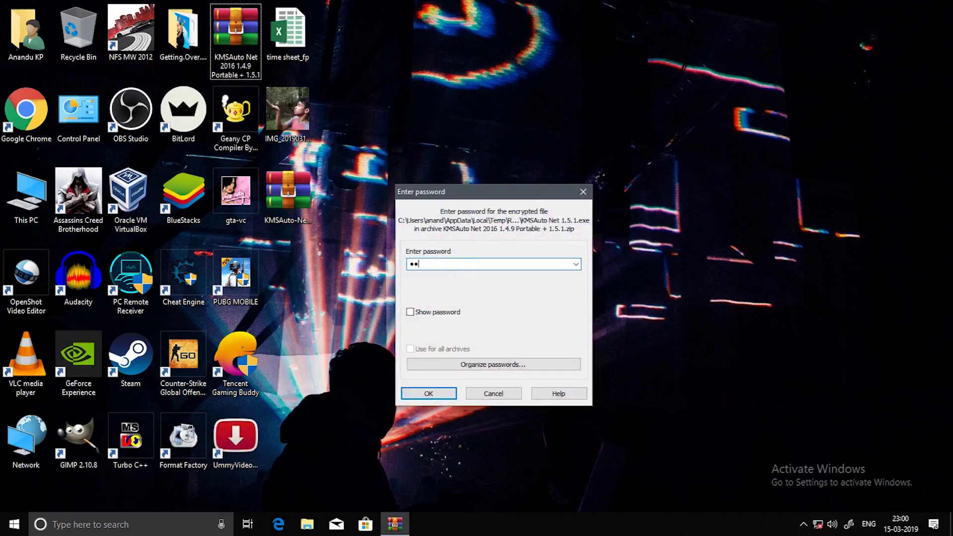
{"action": "type", "text": "ndo"}
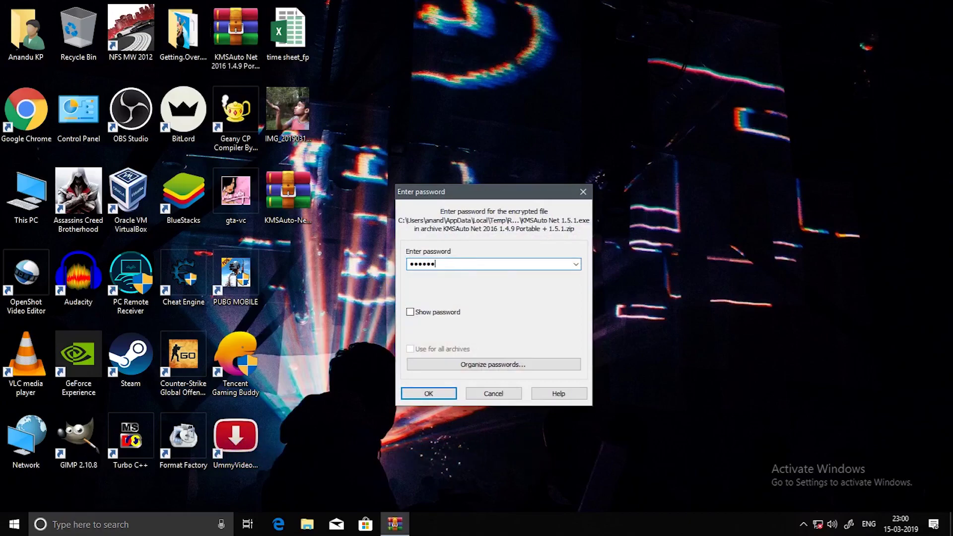
{"action": "left_click", "coordinate": [412, 312]}
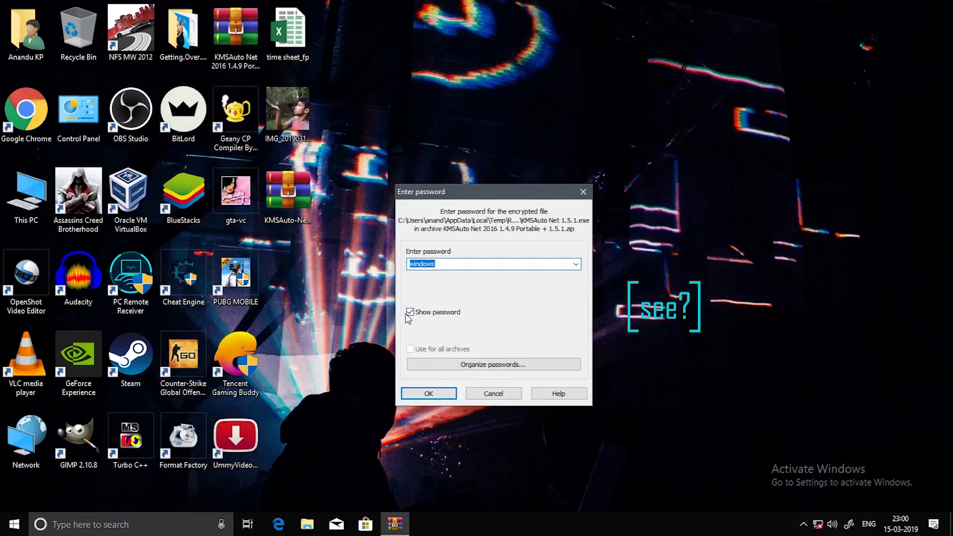
{"action": "left_click", "coordinate": [411, 313]}
{"action": "left_click", "coordinate": [429, 394]}
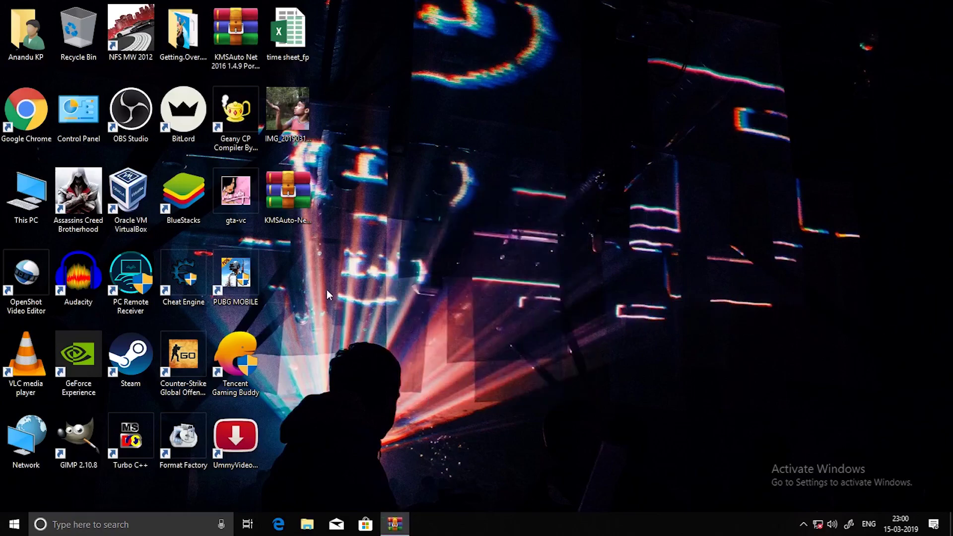
Create a new desktop folder named kms and open it in File Explorer.
{"action": "right_click", "coordinate": [317, 266]}
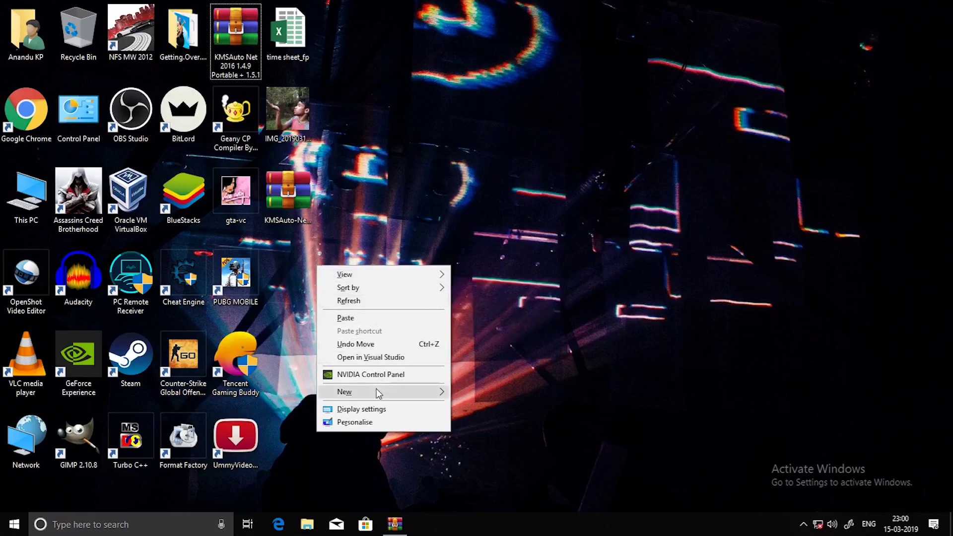
{"action": "mouse_move", "coordinate": [468, 392]}
{"action": "left_click", "coordinate": [476, 216]}
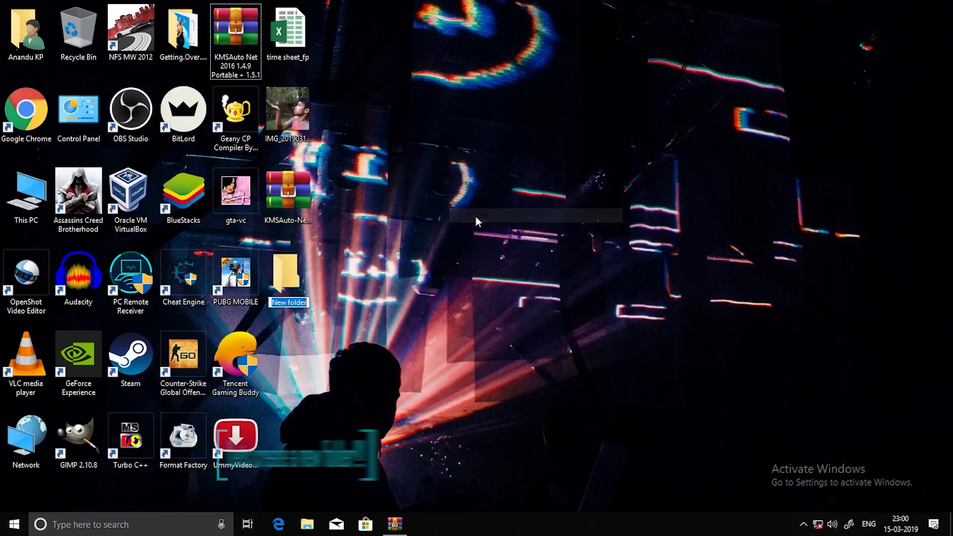
{"action": "type", "text": "kms"}
{"action": "key", "text": "Return"}
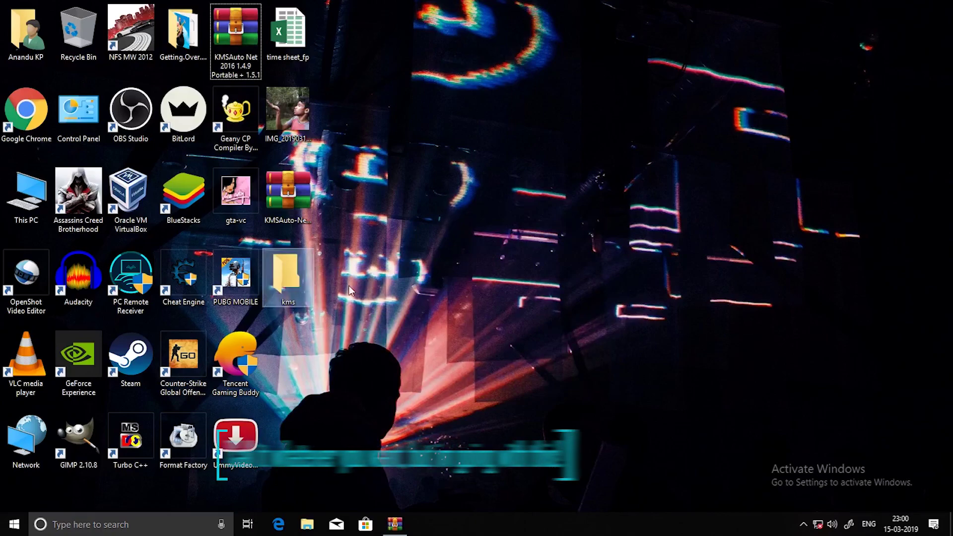
{"action": "key", "text": "Return"}
{"action": "right_click", "coordinate": [580, 165]}
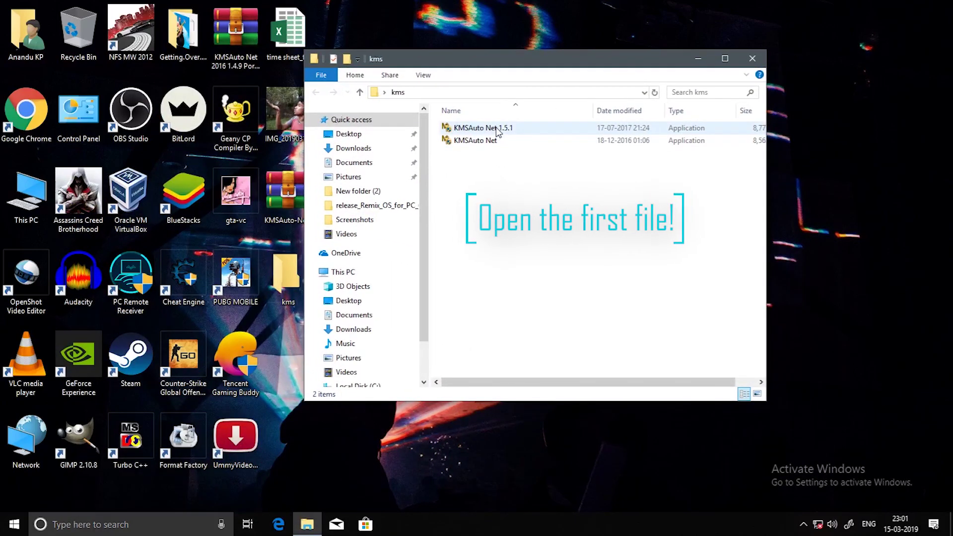
Paste KMSAuto Net 1.5.1 and KMSAuto Net into the kms folder.
{"action": "left_click", "coordinate": [498, 132]}
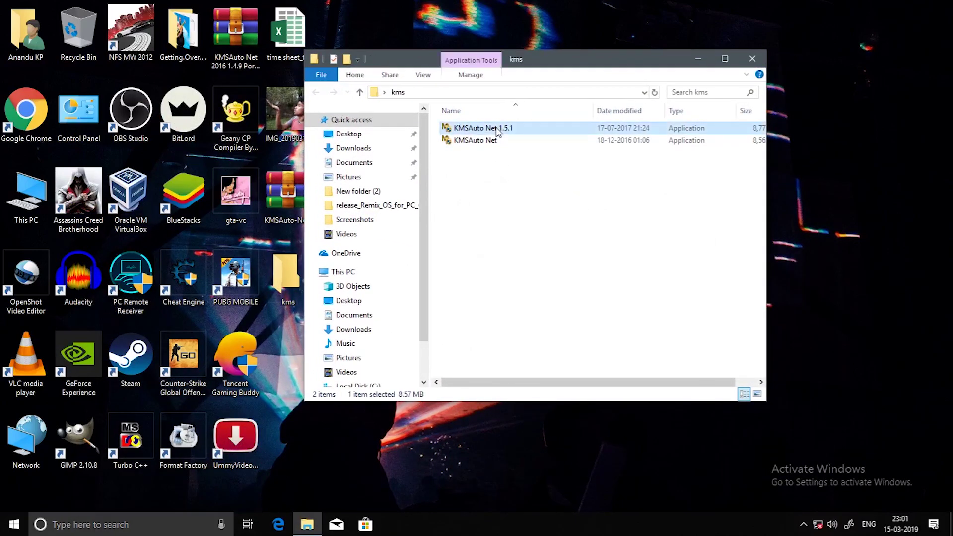
{"action": "right_click", "coordinate": [491, 128]}
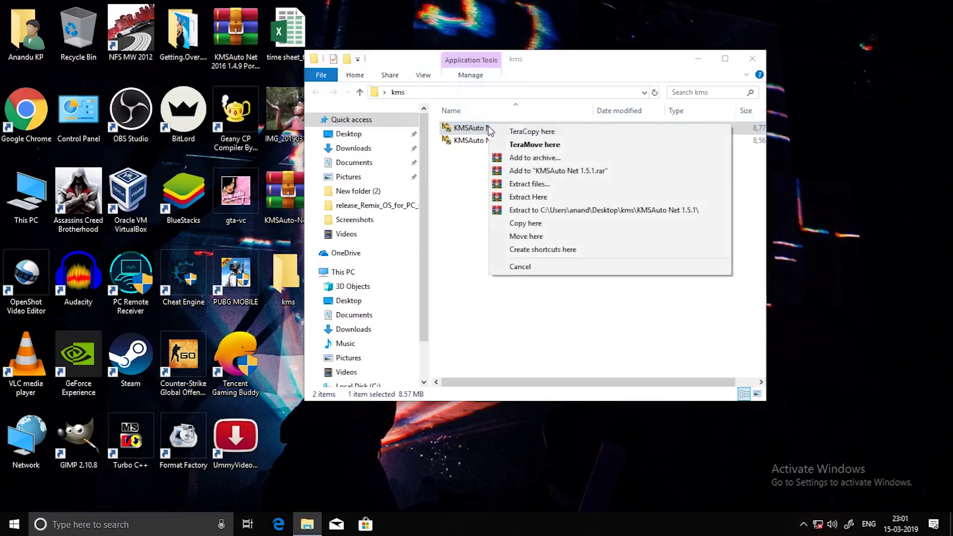
{"action": "left_click", "coordinate": [502, 128]}
Run KMSAuto Net 1.5.1 and then KMSAuto Net as administrator.
{"action": "right_click", "coordinate": [472, 128]}
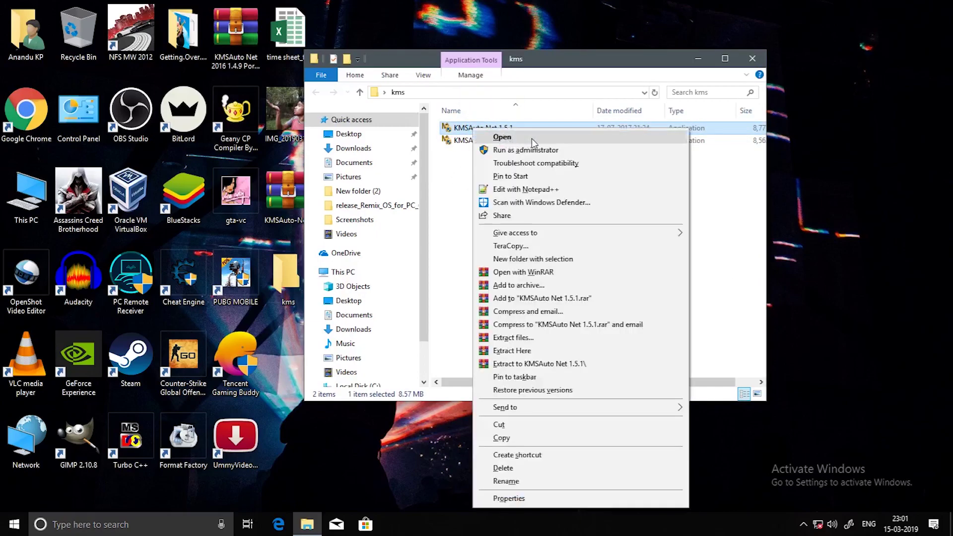
{"action": "left_click", "coordinate": [532, 152]}
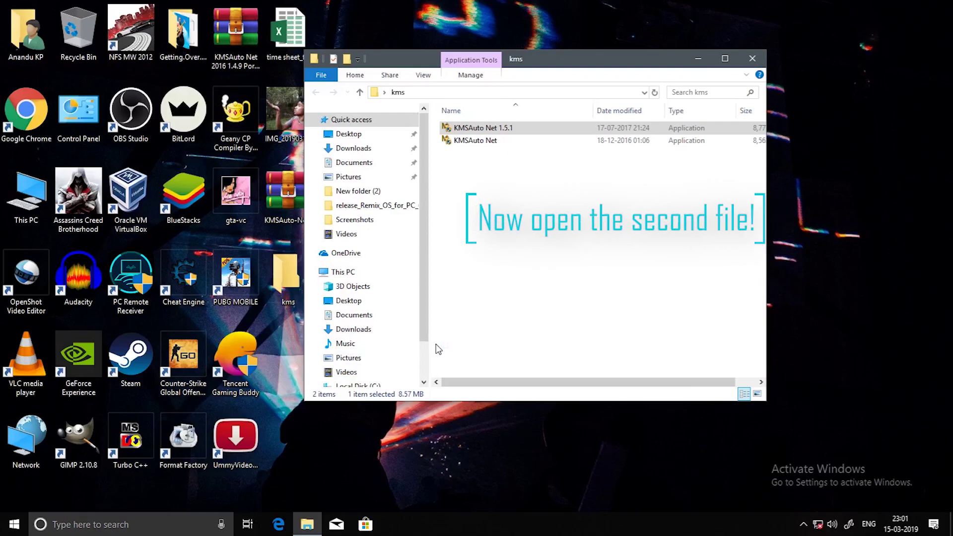
{"action": "right_click", "coordinate": [489, 141]}
{"action": "left_click", "coordinate": [541, 156]}
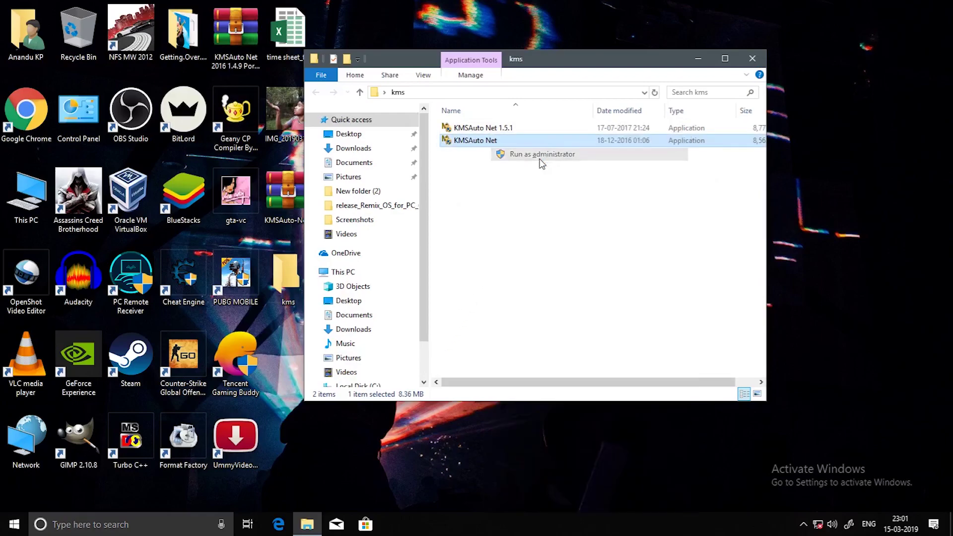
Arrange the ReadMe beside KMSAuto Net 2016 v1.4.9 and scroll through it.
{"action": "left_click_drag", "start_coordinate": [379, 97], "coordinate": [667, 67]}
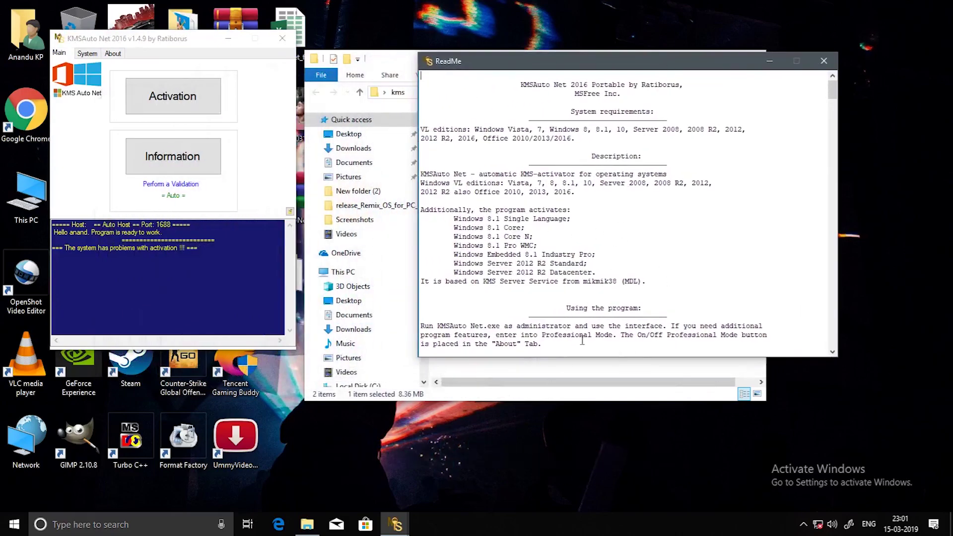
{"action": "scroll", "coordinate": [518, 226], "scroll_direction": "down", "scroll_amount": 3}
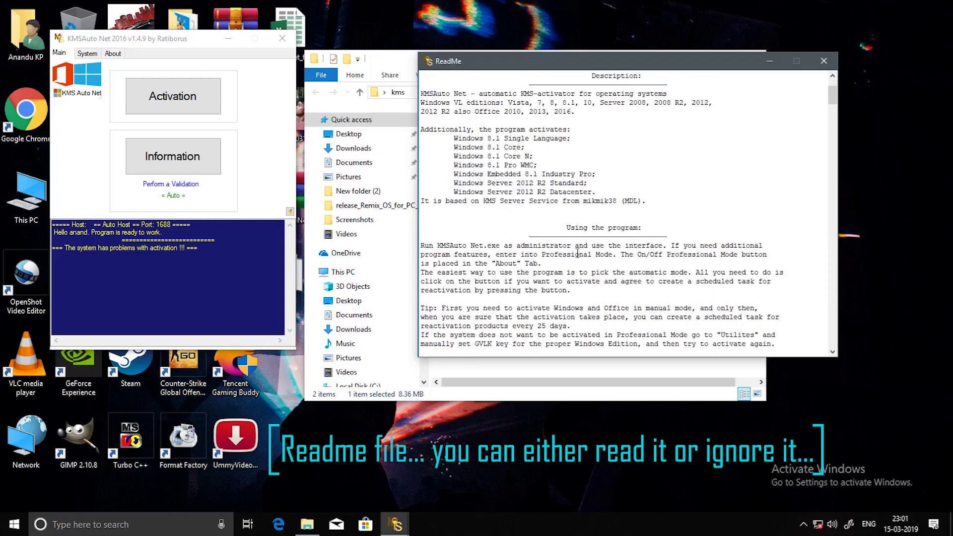
{"action": "scroll", "coordinate": [579, 255], "scroll_direction": "down", "scroll_amount": 1}
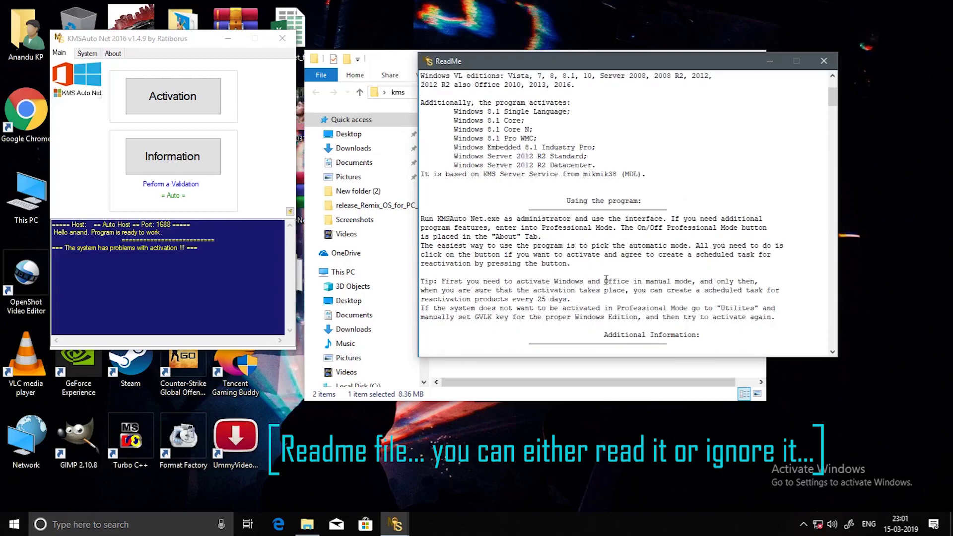
{"action": "scroll", "coordinate": [473, 287], "scroll_direction": "down", "scroll_amount": 9}
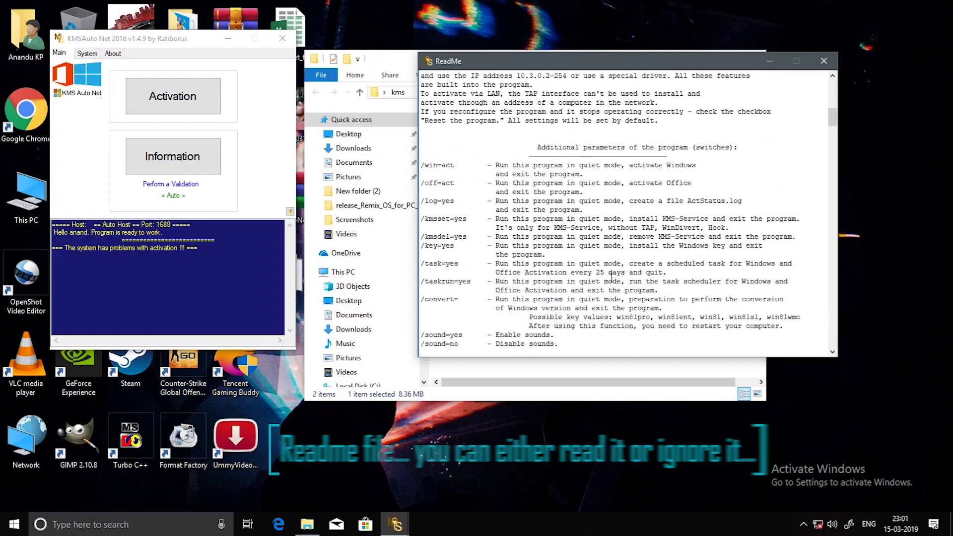
{"action": "scroll", "coordinate": [584, 269], "scroll_direction": "down", "scroll_amount": 4}
{"action": "left_click_drag", "start_coordinate": [190, 40], "coordinate": [233, 87]}
Activate Windows with KMSAuto Net, declining the Task Scheduler reactivation task.
{"action": "left_click", "coordinate": [234, 140]}
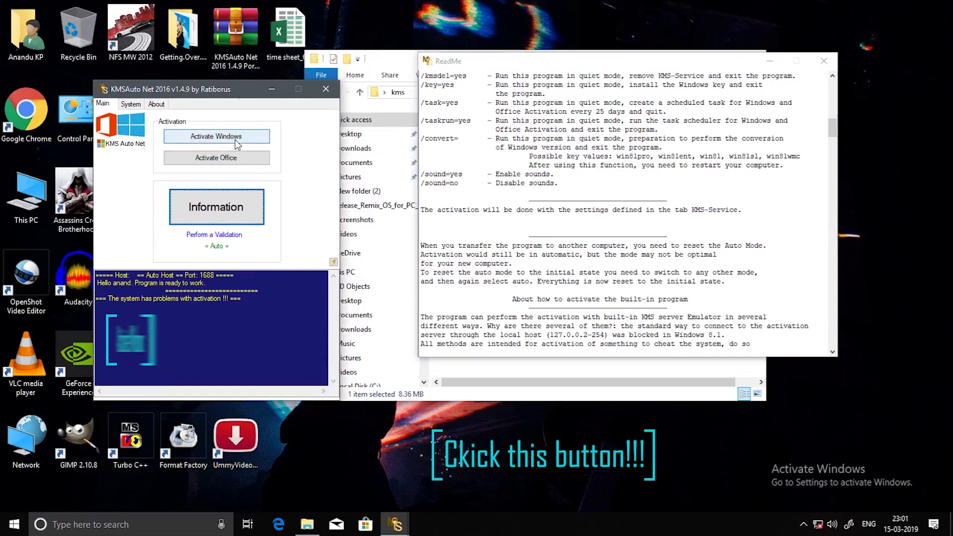
{"action": "left_click", "coordinate": [250, 137]}
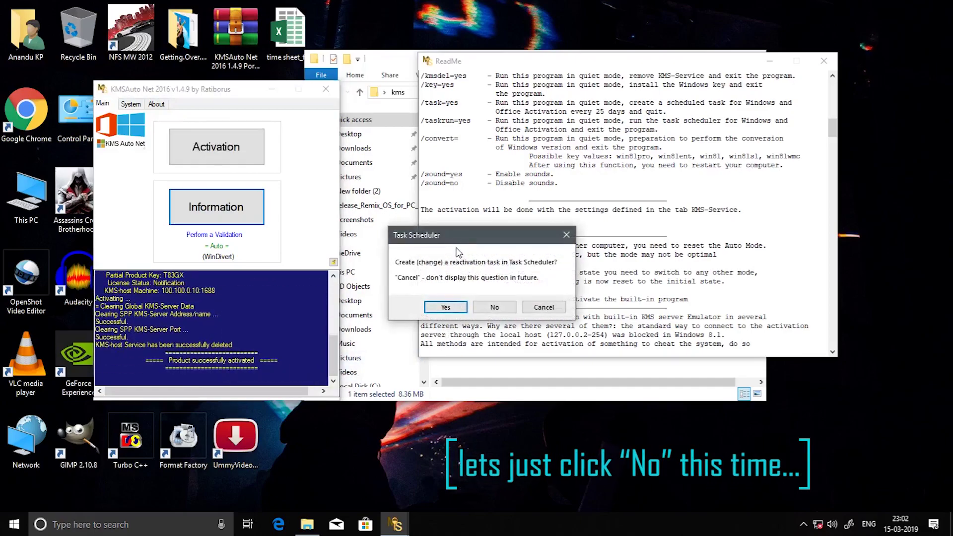
{"action": "left_click_drag", "start_coordinate": [459, 232], "coordinate": [444, 230]}
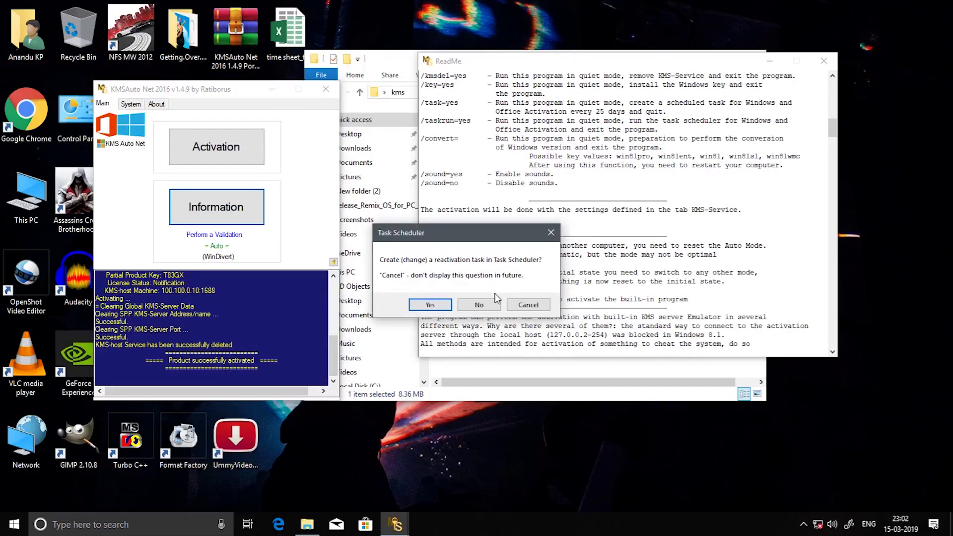
{"action": "left_click", "coordinate": [479, 305]}
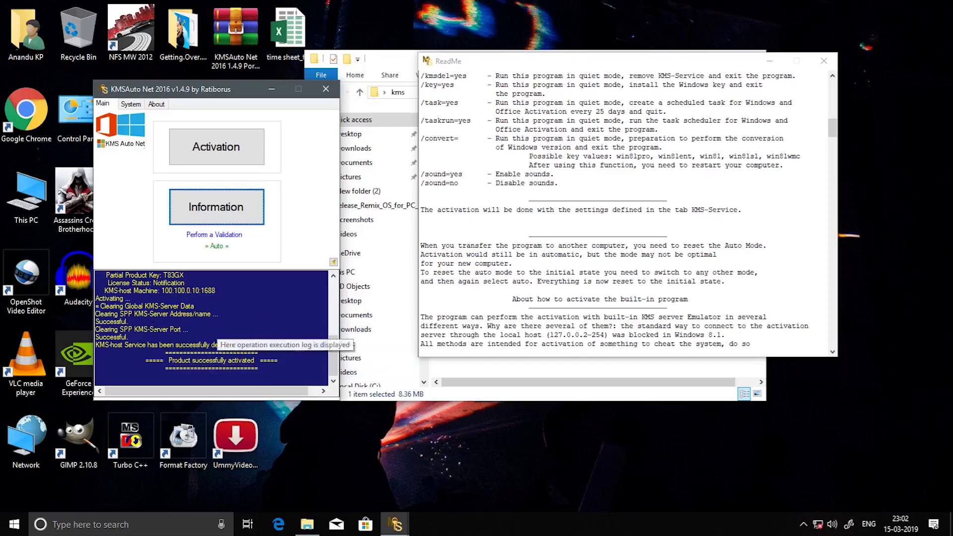
Check the log's product activated message, then close KMSAuto Net, ReadMe and kms.
{"action": "left_click_drag", "start_coordinate": [168, 360], "coordinate": [252, 368]}
{"action": "left_click", "coordinate": [255, 368]}
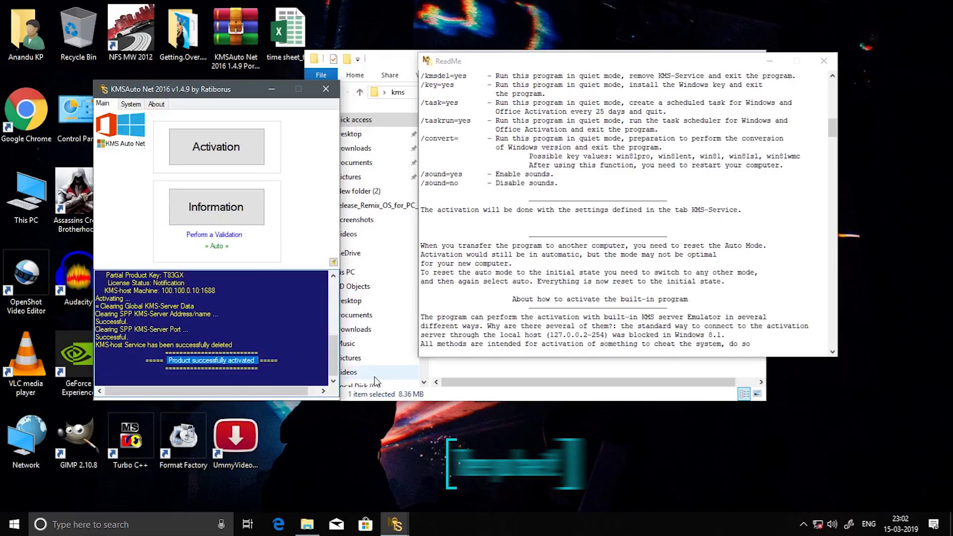
{"action": "left_click", "coordinate": [326, 89]}
{"action": "left_click", "coordinate": [764, 63]}
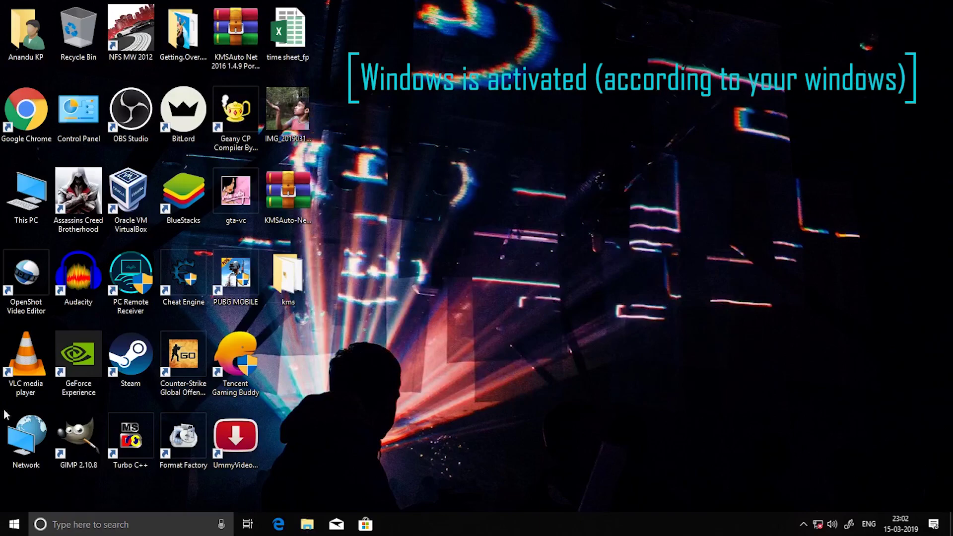
Delete the KMSAuto-Net-Portable archive from the desktop.
{"action": "key", "text": "super"}
{"action": "left_click", "coordinate": [573, 380]}
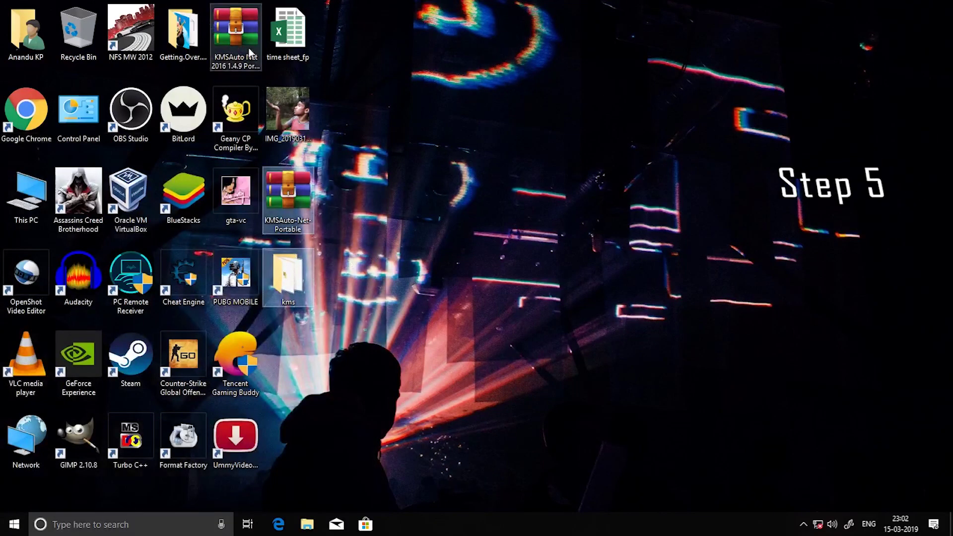
{"action": "right_click", "coordinate": [294, 196]}
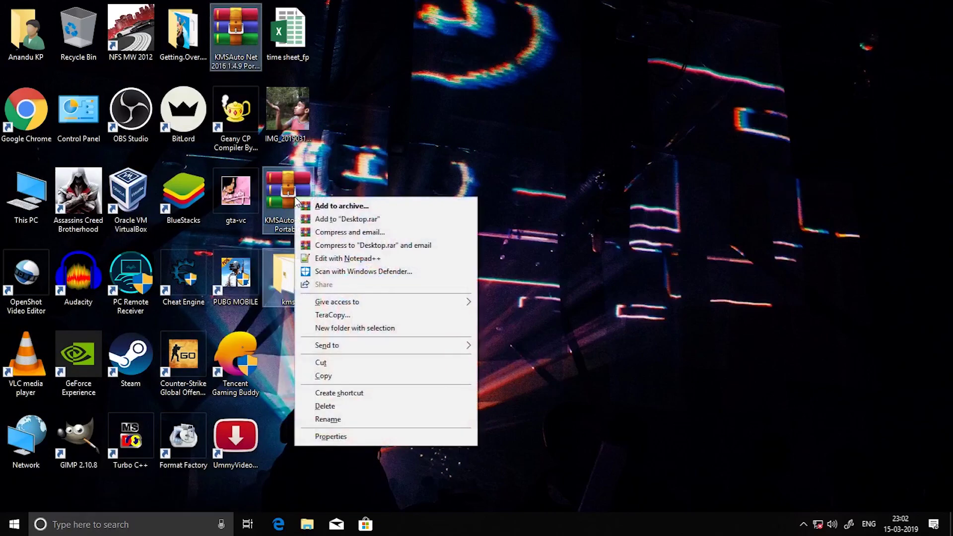
{"action": "left_click", "coordinate": [346, 409]}
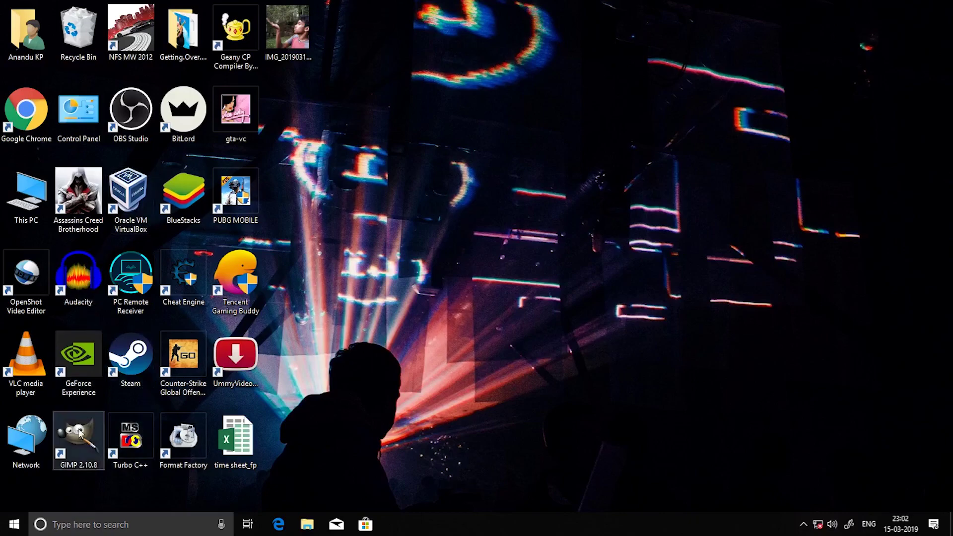
Empty the Recycle Bin, permanently deleting the three items.
{"action": "right_click", "coordinate": [94, 29]}
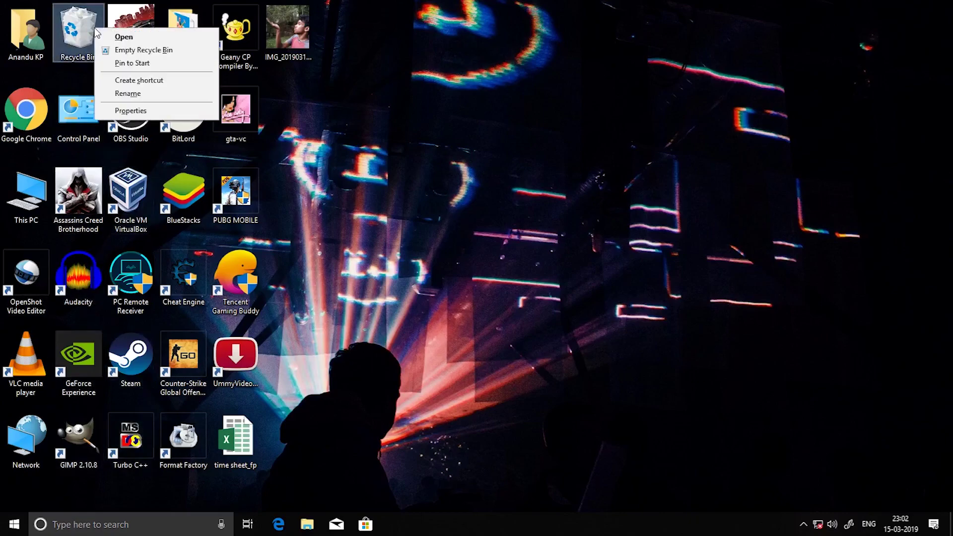
{"action": "left_click", "coordinate": [140, 49]}
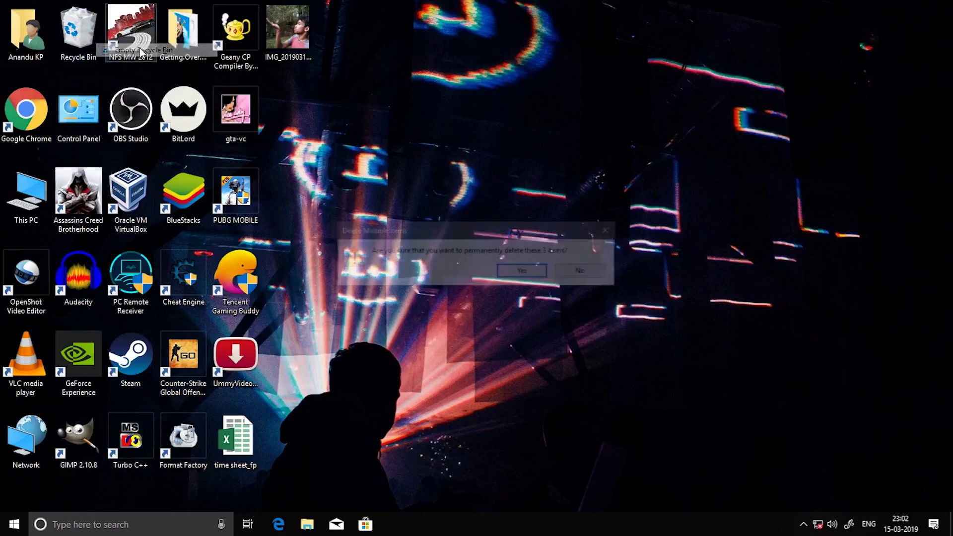
{"action": "left_click", "coordinate": [524, 272]}
Switch the accent colour from yellow to grey under Personalisation > Colours, then go Home.
{"action": "left_click", "coordinate": [3, 533]}
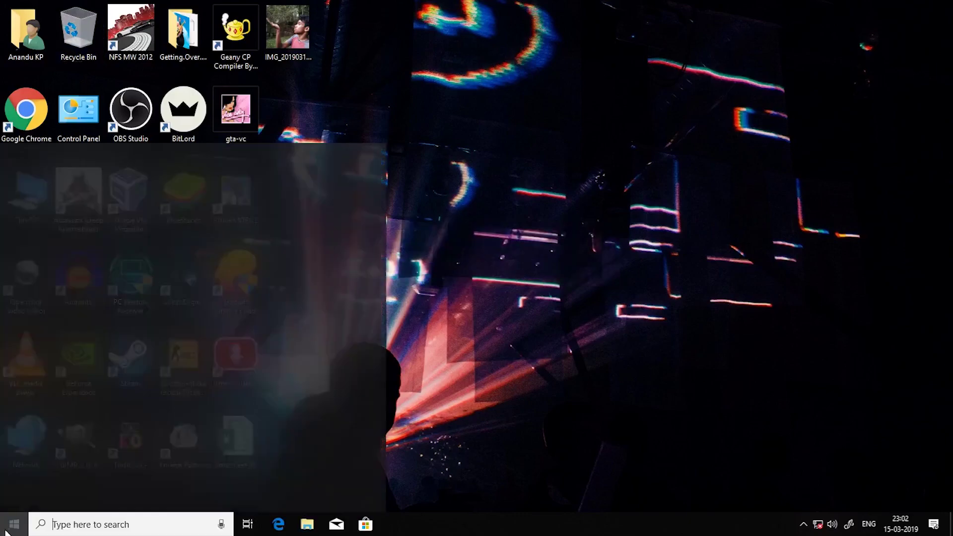
{"action": "left_click", "coordinate": [19, 475]}
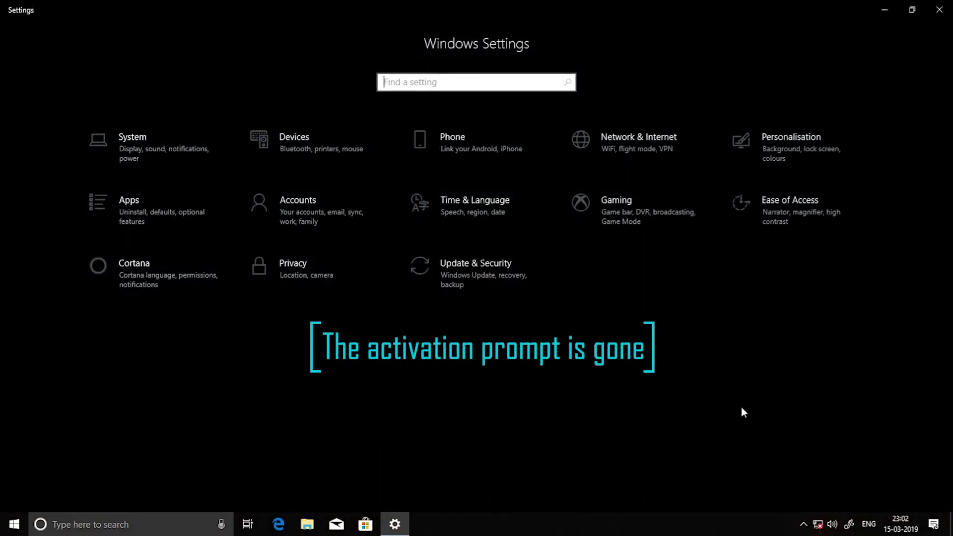
{"action": "left_click", "coordinate": [800, 151]}
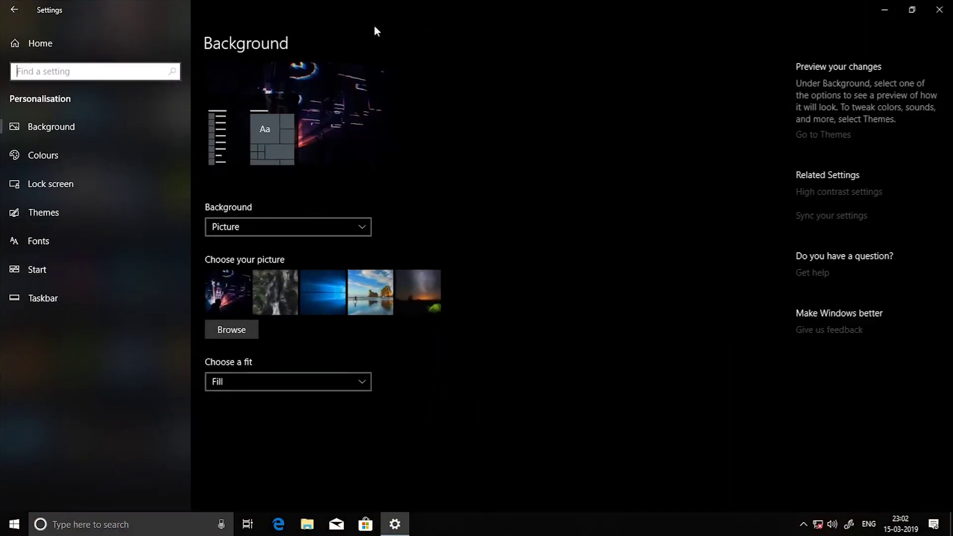
{"action": "left_click", "coordinate": [75, 161]}
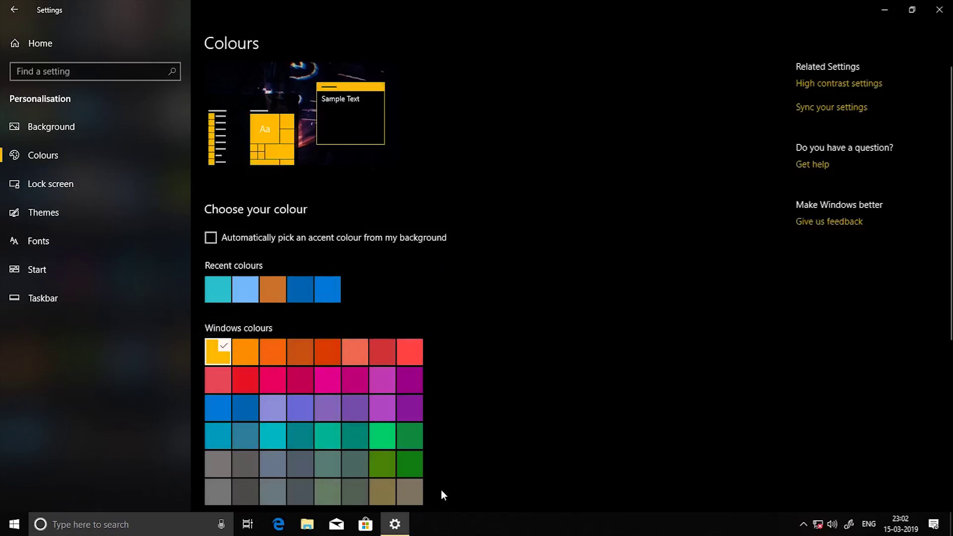
{"action": "key", "text": "super+d"}
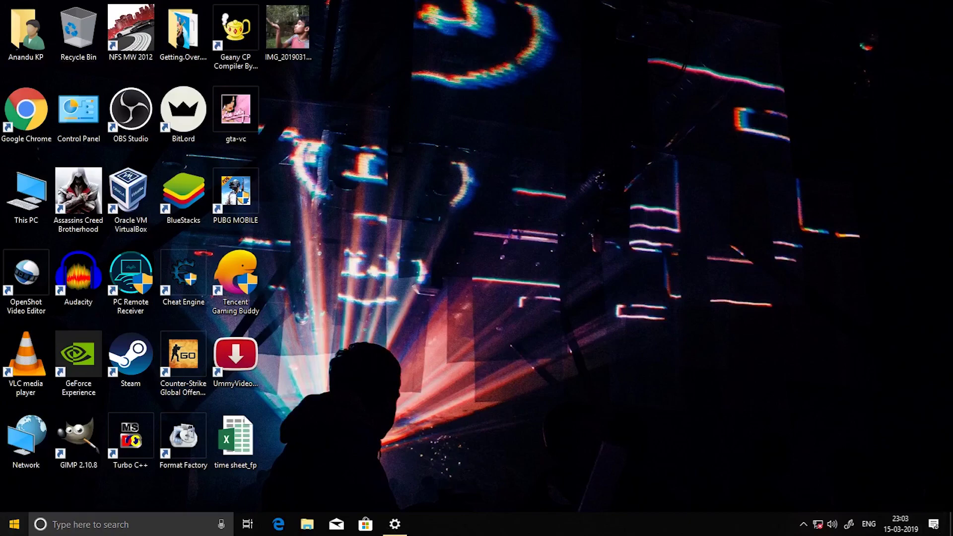
{"action": "left_click", "coordinate": [13, 524]}
{"action": "left_click", "coordinate": [391, 473]}
{"action": "left_click", "coordinate": [395, 526]}
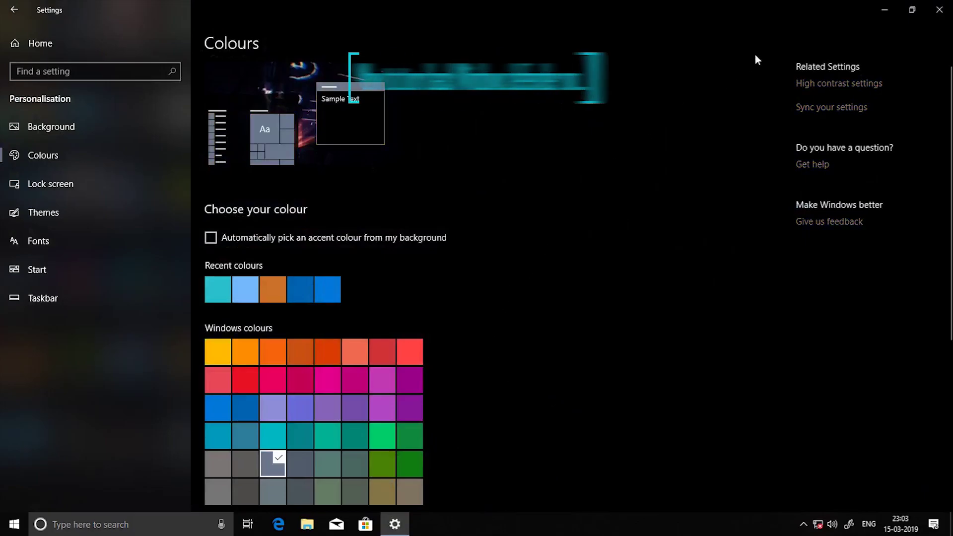
{"action": "left_click", "coordinate": [43, 47]}
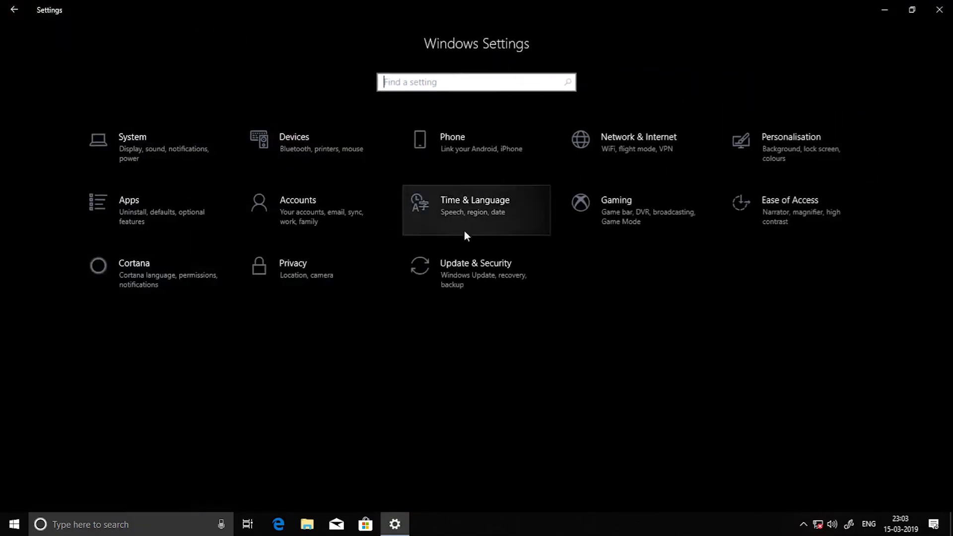
Turn Real-time protection back on in Defender's Virus & threat protection settings.
{"action": "left_click", "coordinate": [472, 265]}
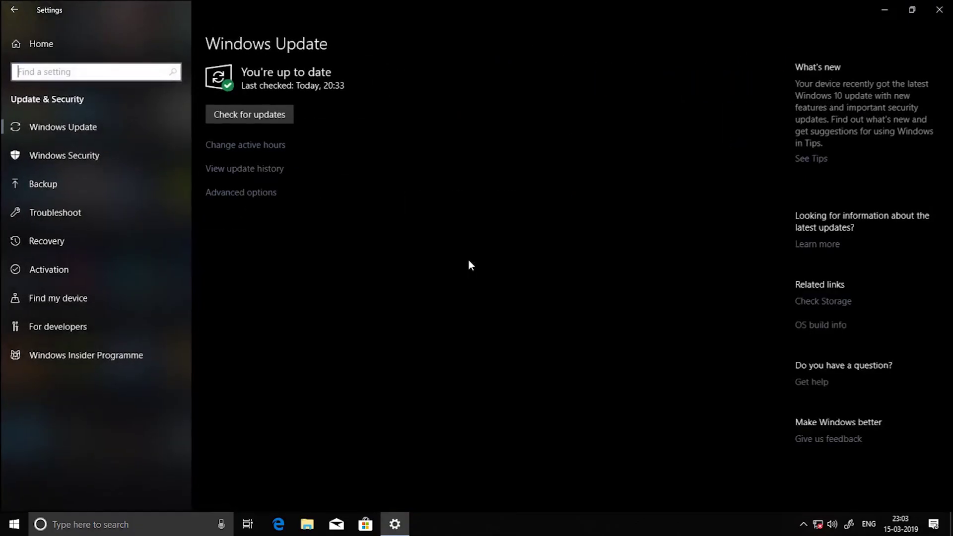
{"action": "left_click", "coordinate": [104, 152]}
{"action": "left_click", "coordinate": [301, 171]}
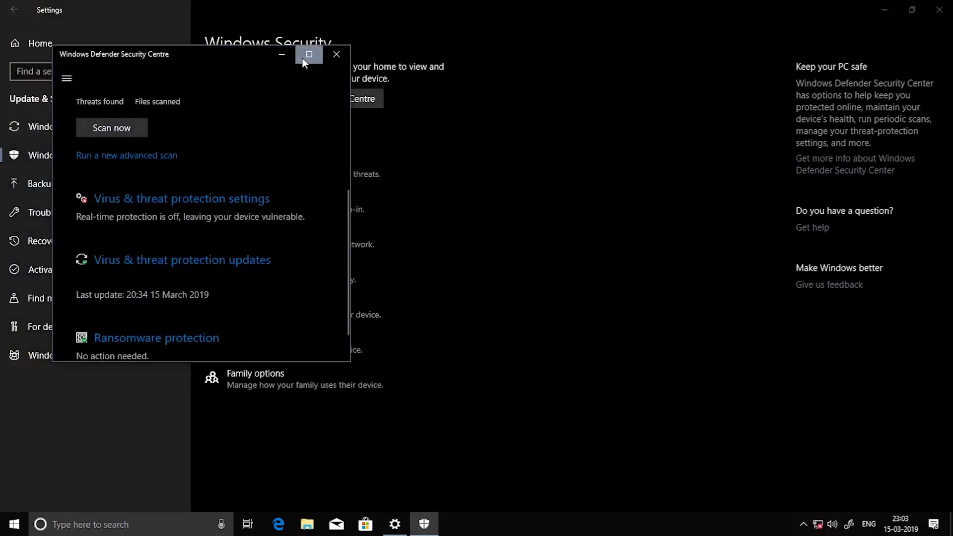
{"action": "left_click", "coordinate": [302, 58]}
{"action": "left_click", "coordinate": [312, 286]}
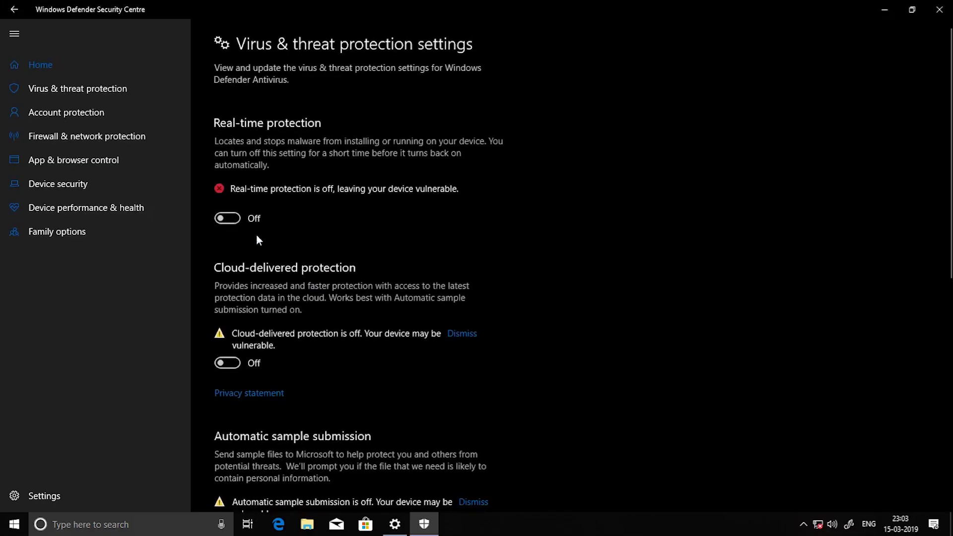
{"action": "scroll", "coordinate": [258, 224], "scroll_direction": "down", "scroll_amount": 8}
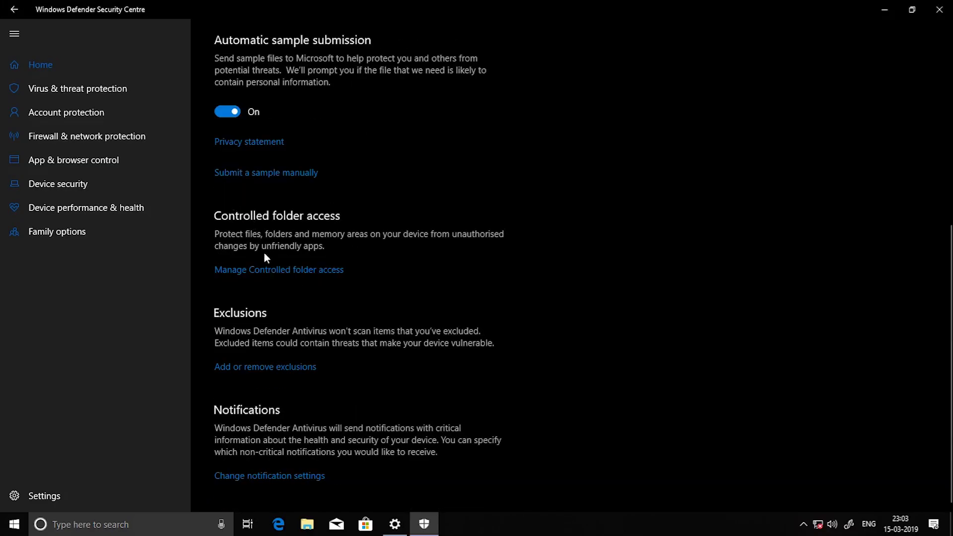
{"action": "scroll", "coordinate": [585, 217], "scroll_direction": "up", "scroll_amount": 8}
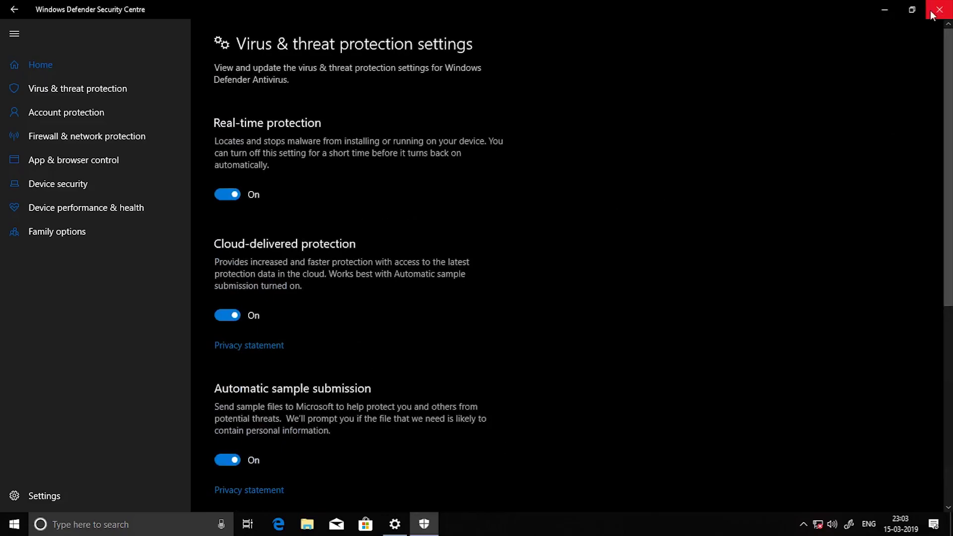
{"action": "left_click", "coordinate": [933, 15]}
Enable the disabled Ethernet adapter in Network Connections.
{"action": "left_click", "coordinate": [940, 11]}
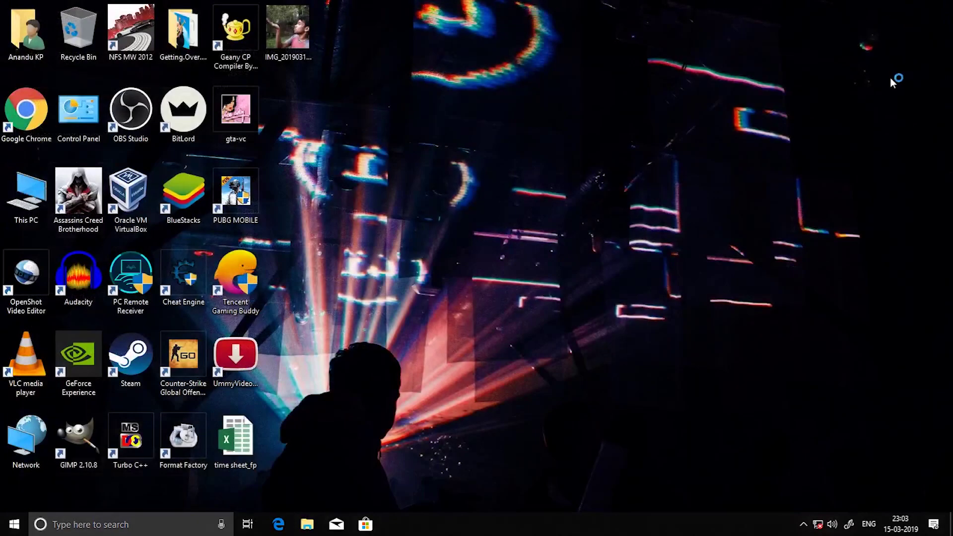
{"action": "right_click", "coordinate": [818, 526]}
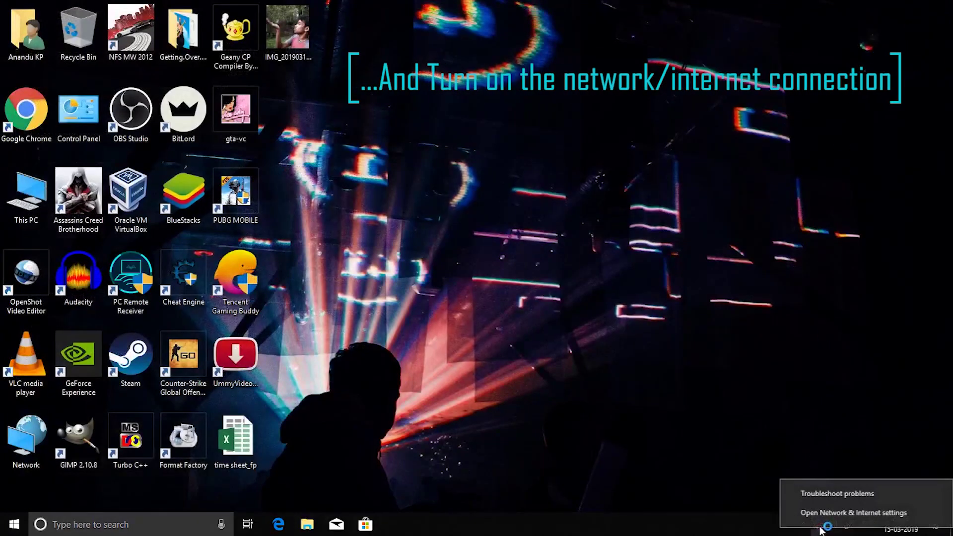
{"action": "left_click", "coordinate": [857, 512]}
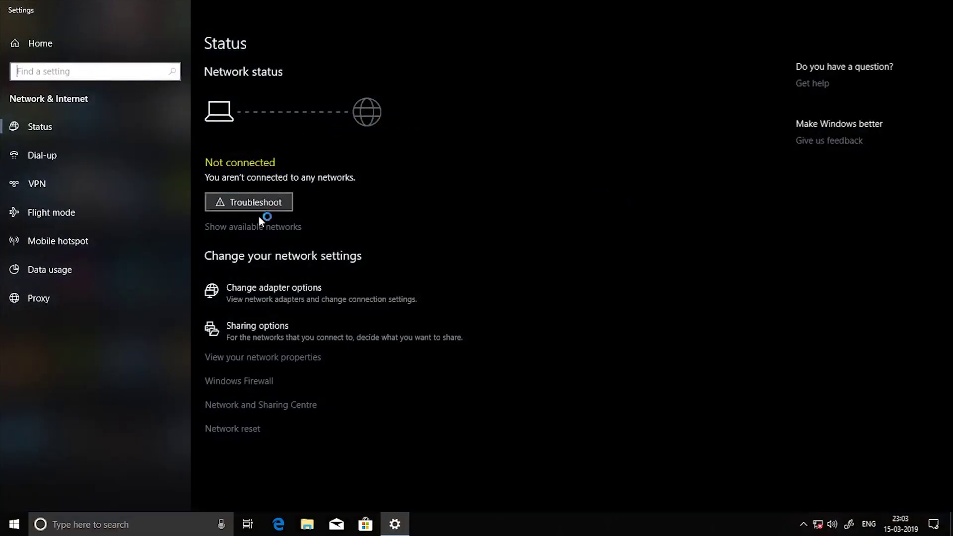
{"action": "left_click", "coordinate": [249, 291]}
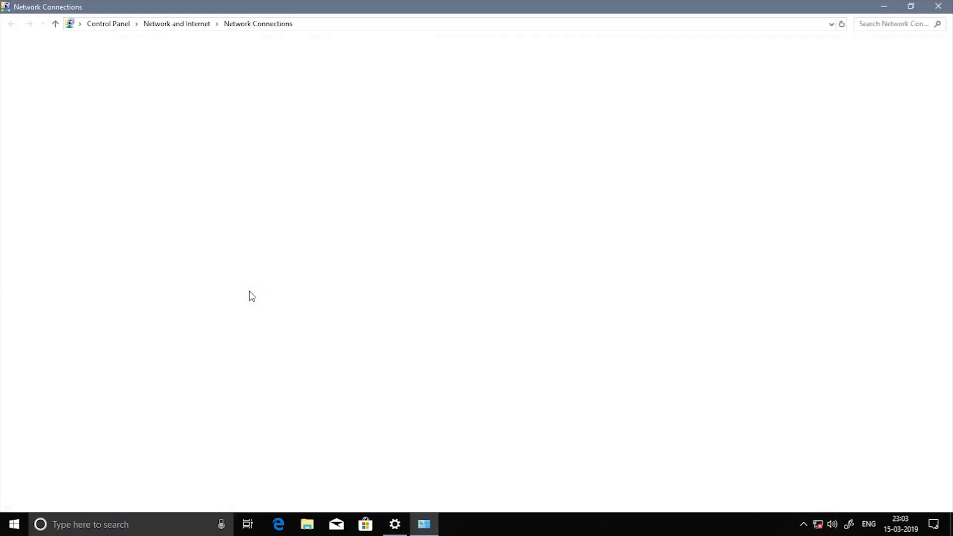
{"action": "left_click", "coordinate": [253, 75]}
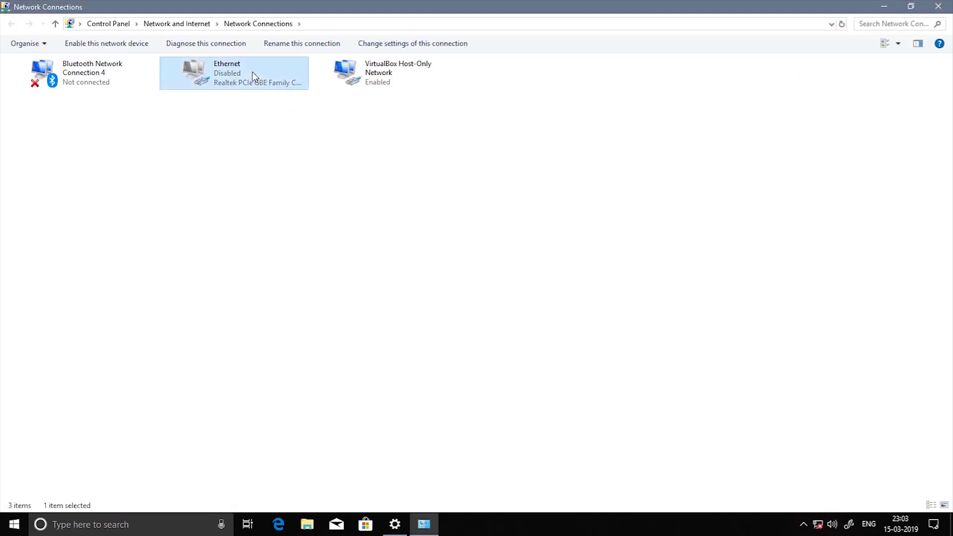
{"action": "left_click", "coordinate": [107, 44]}
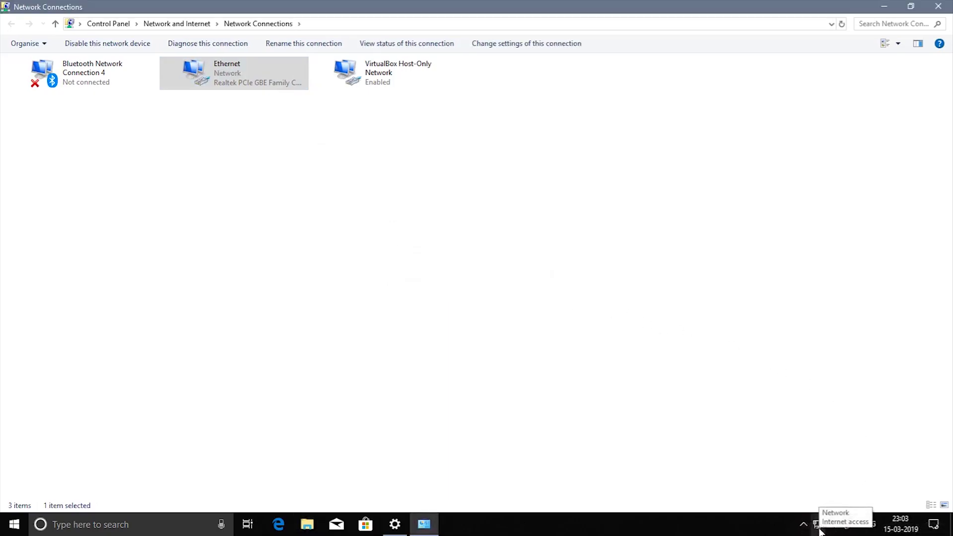
Verify the PC is connected to the Internet and close the network windows.
{"action": "left_click", "coordinate": [819, 528]}
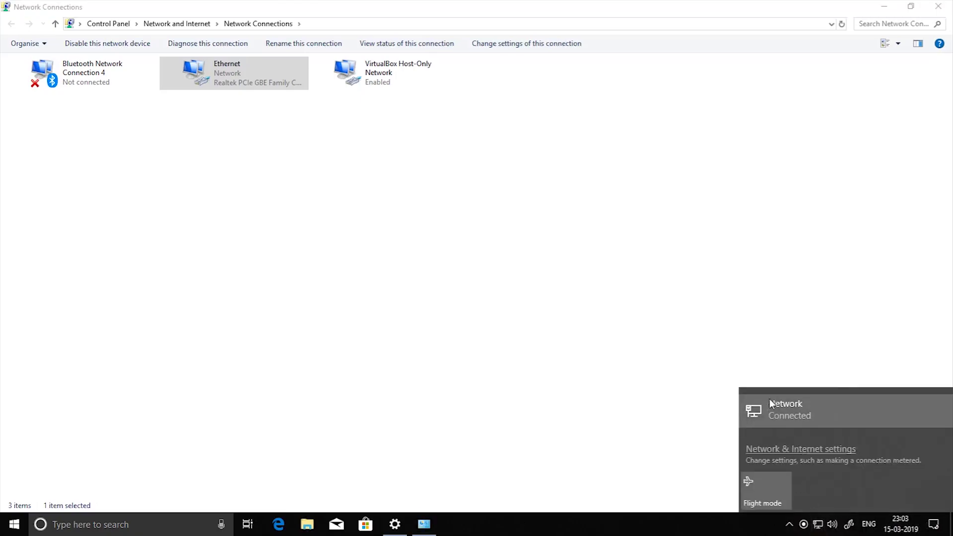
{"action": "left_click", "coordinate": [743, 310]}
{"action": "left_click", "coordinate": [935, 12]}
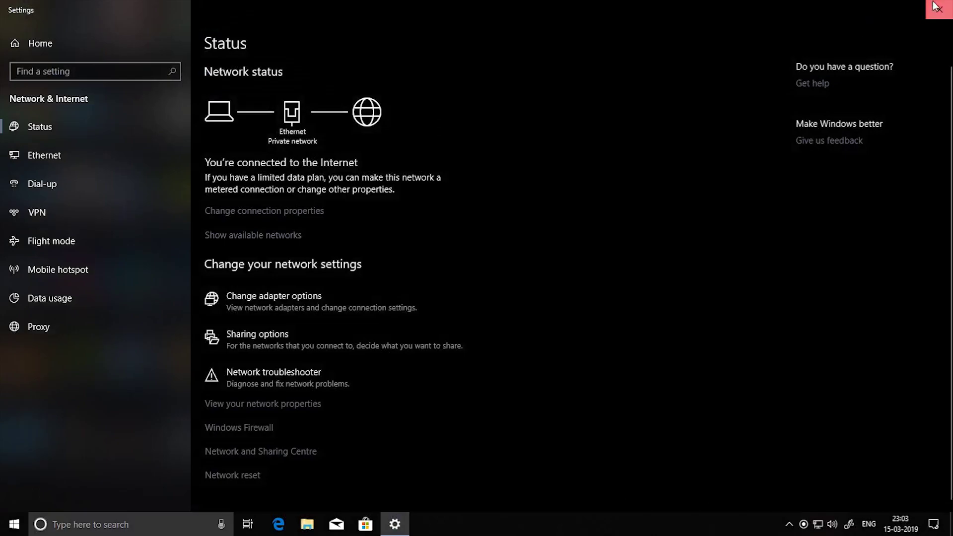
{"action": "left_click", "coordinate": [940, 7]}
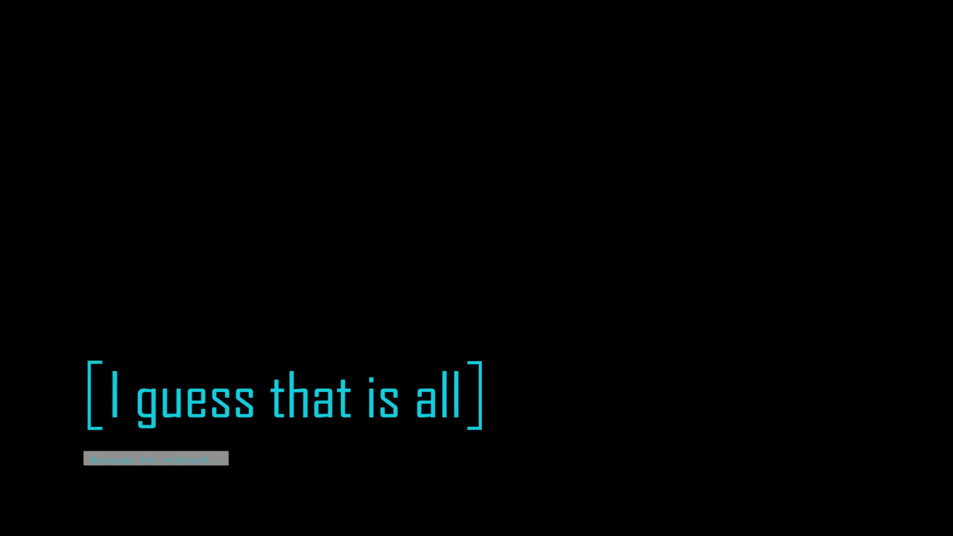